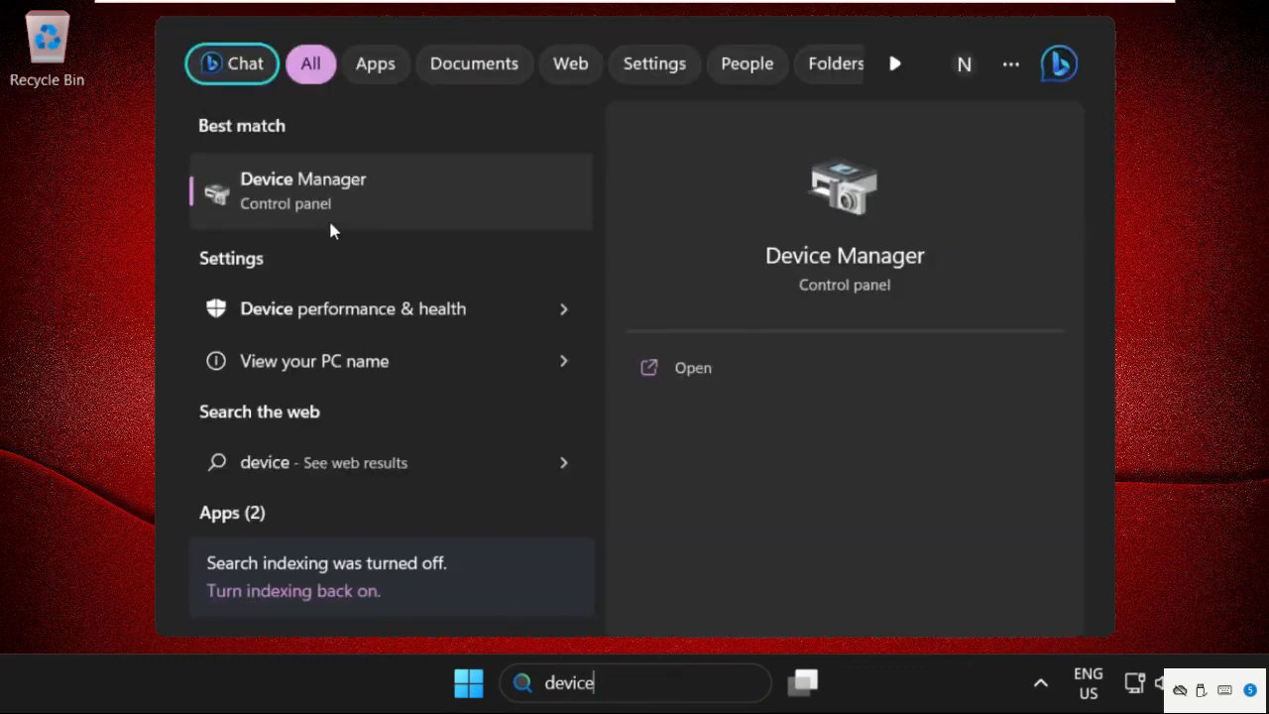
# Open Device Manager and show the driver properties of the Intel(R) 82574L Gigabit Network Connection under the network adapters
pyautogui.click(315, 182)
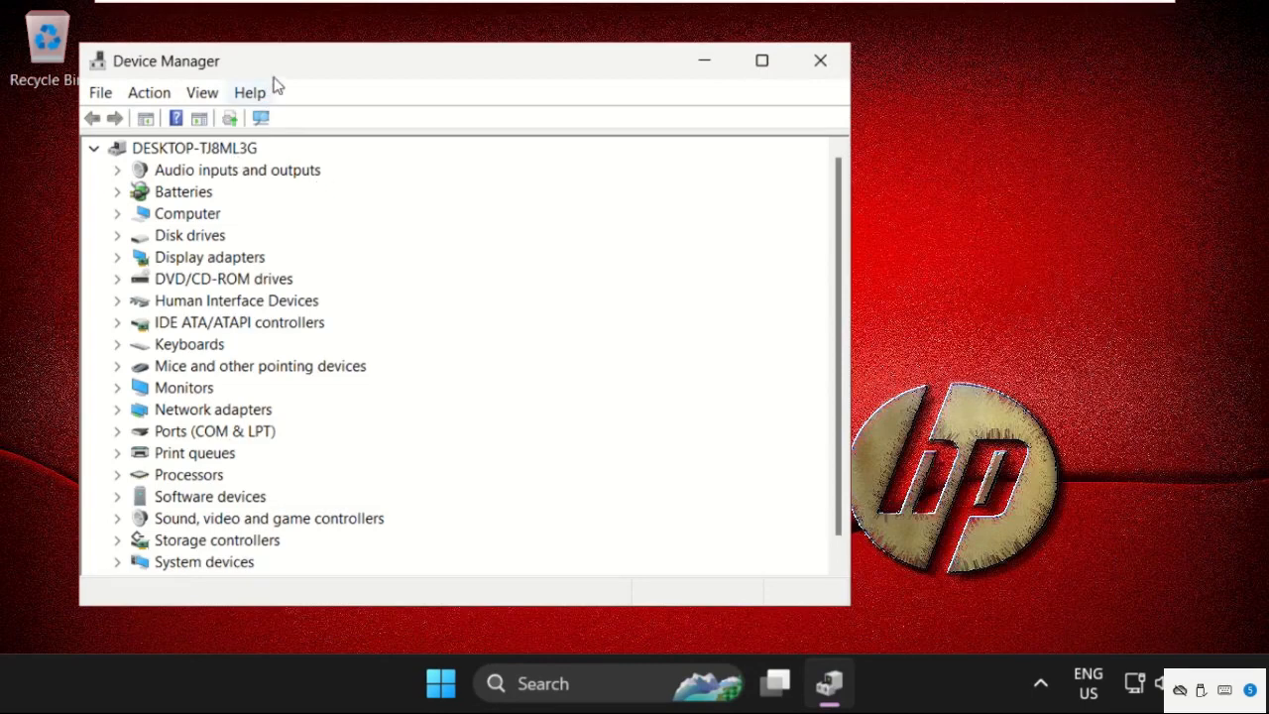
pyautogui.moveTo(275, 79); pyautogui.dragTo(486, 88)
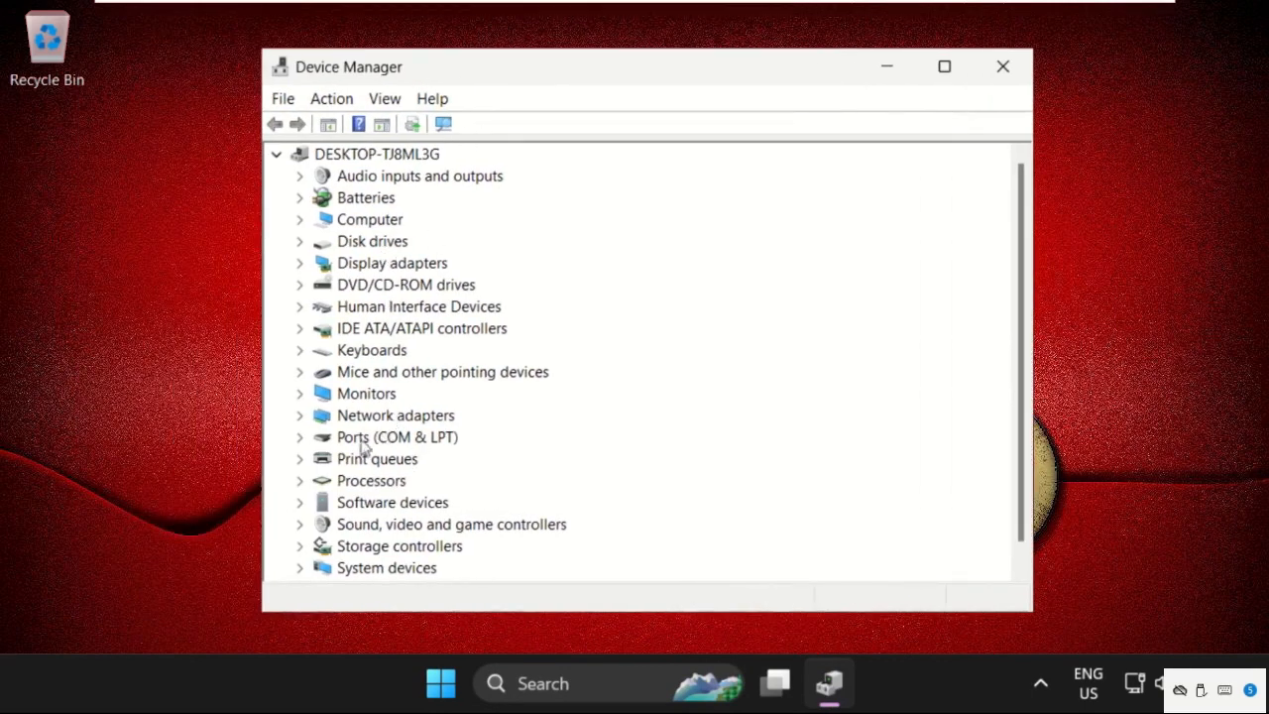
pyautogui.click(300, 416)
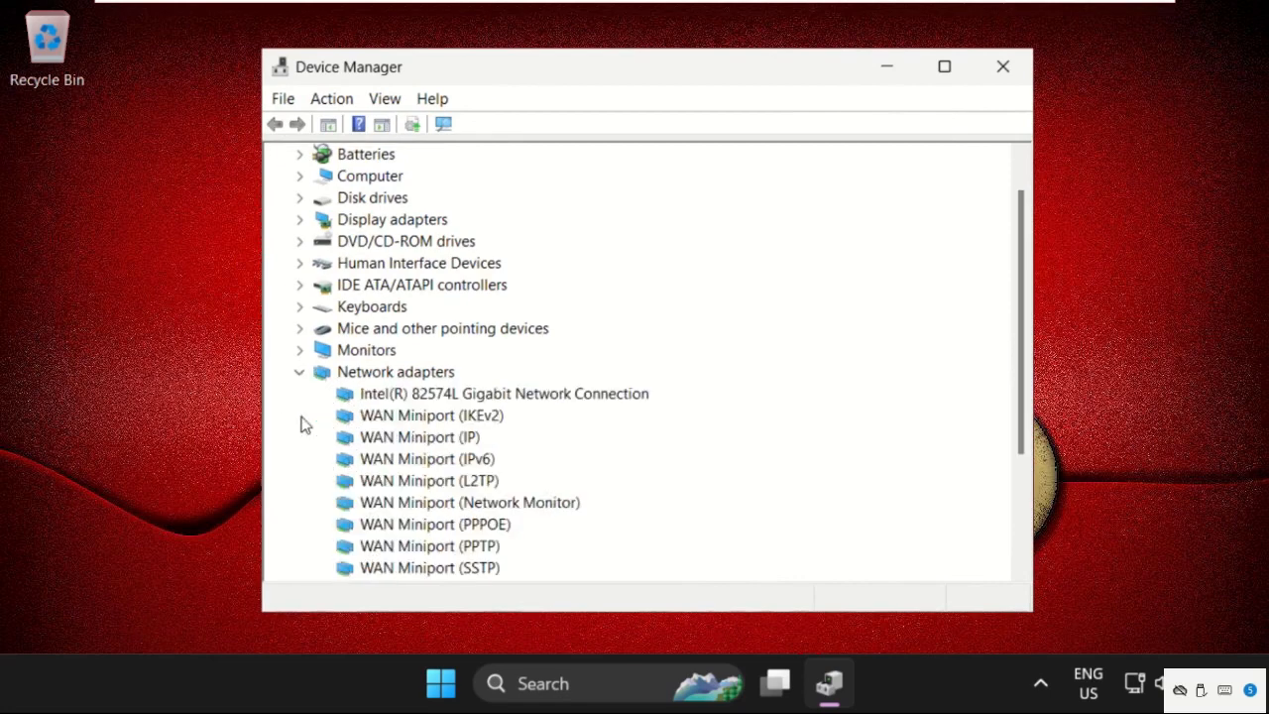
pyautogui.rightClick(400, 395)
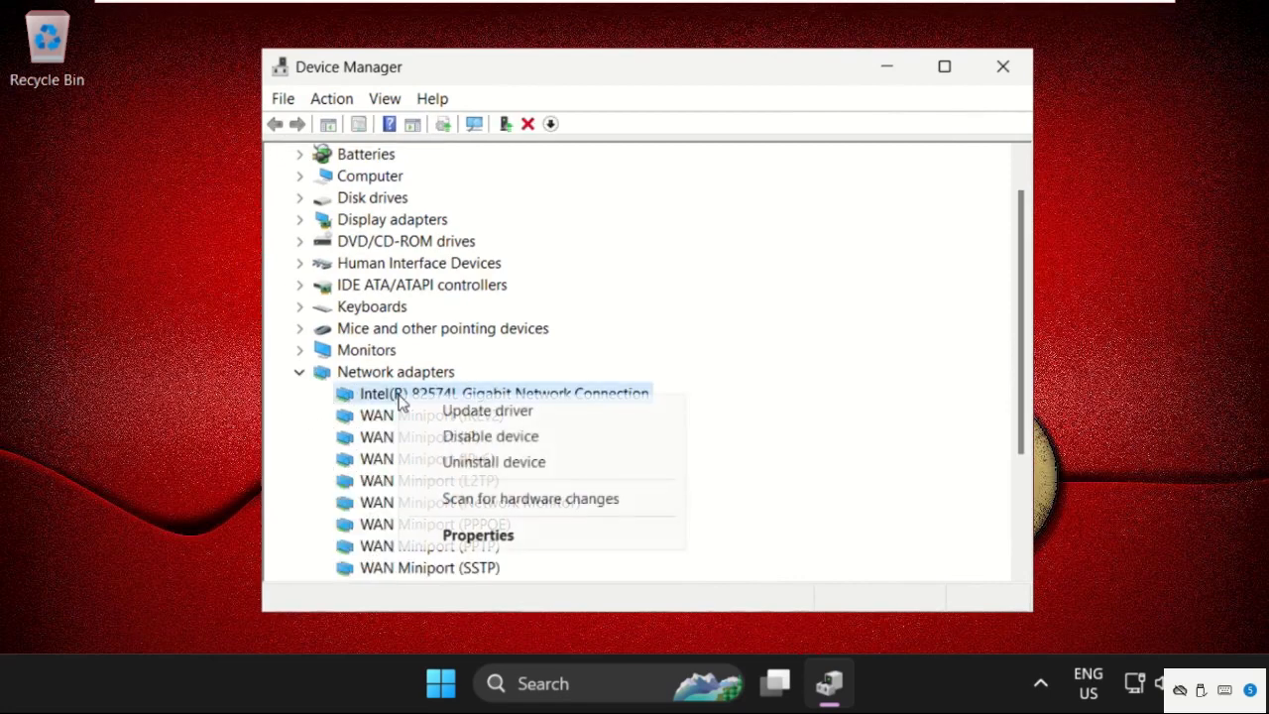
pyautogui.click(479, 535)
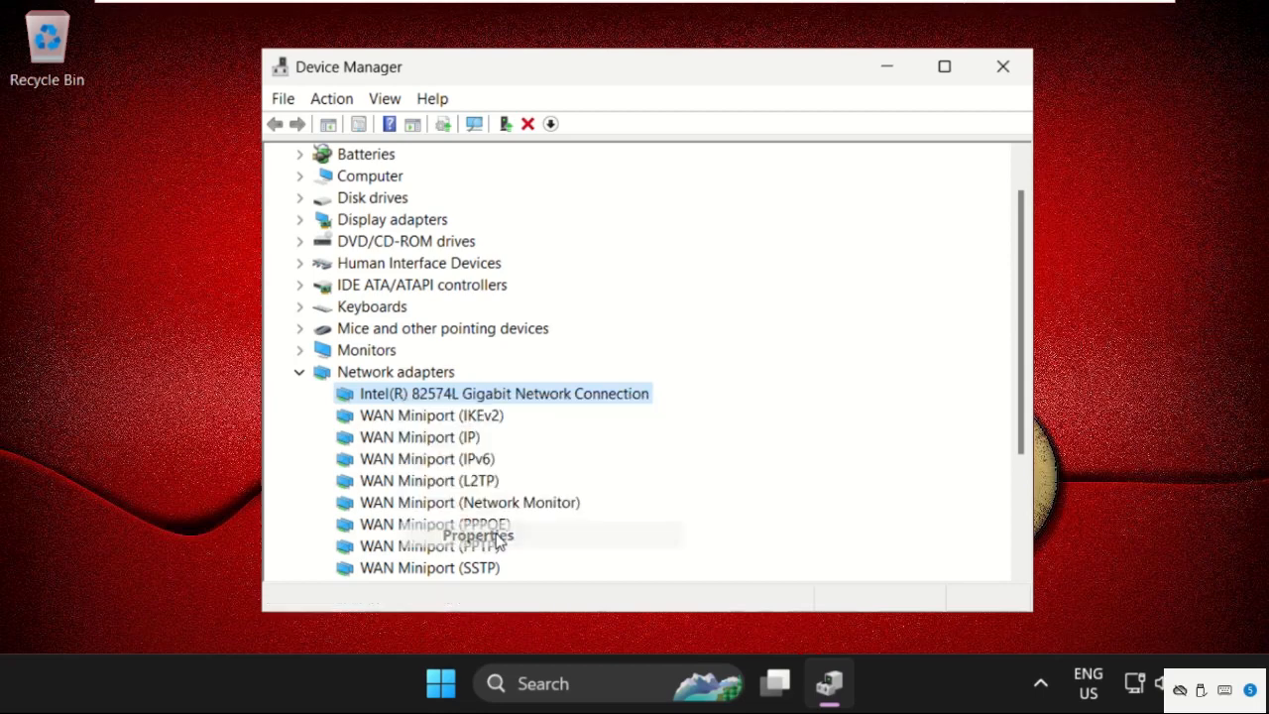
pyautogui.click(553, 113)
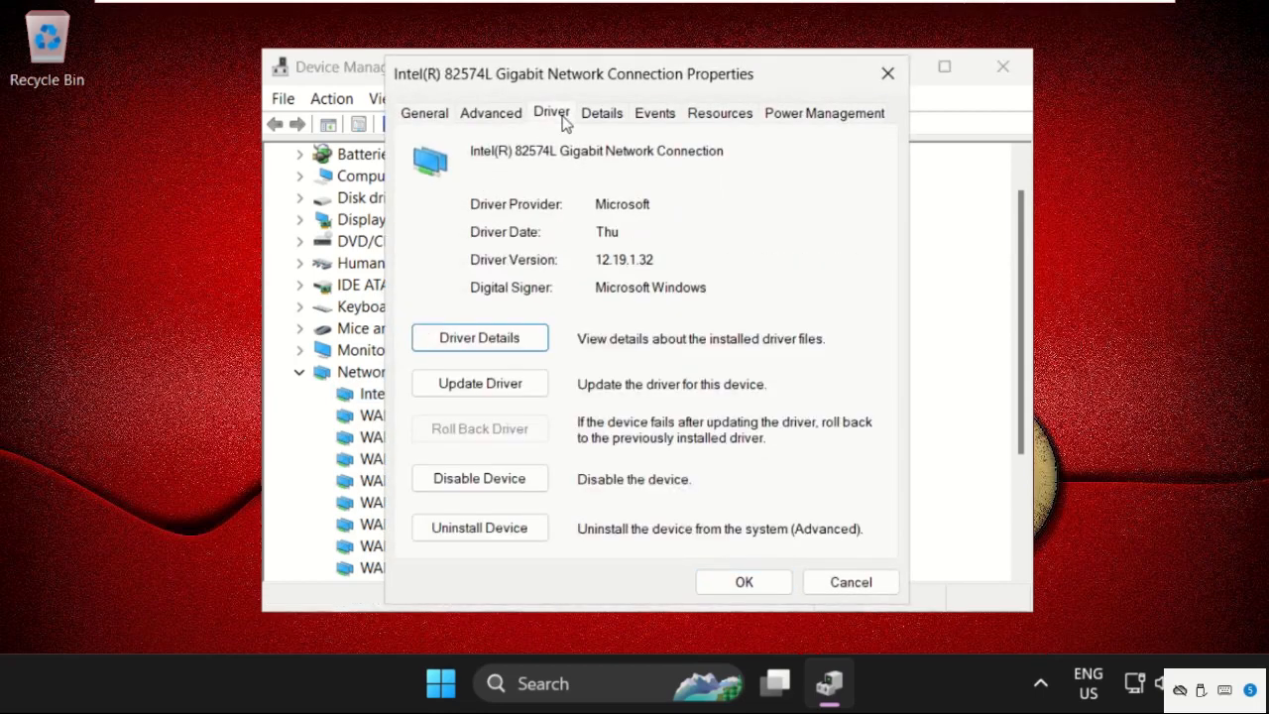
# Have Windows search automatically for an updated driver for the Intel network adapter and close the update wizard
pyautogui.click(499, 390)
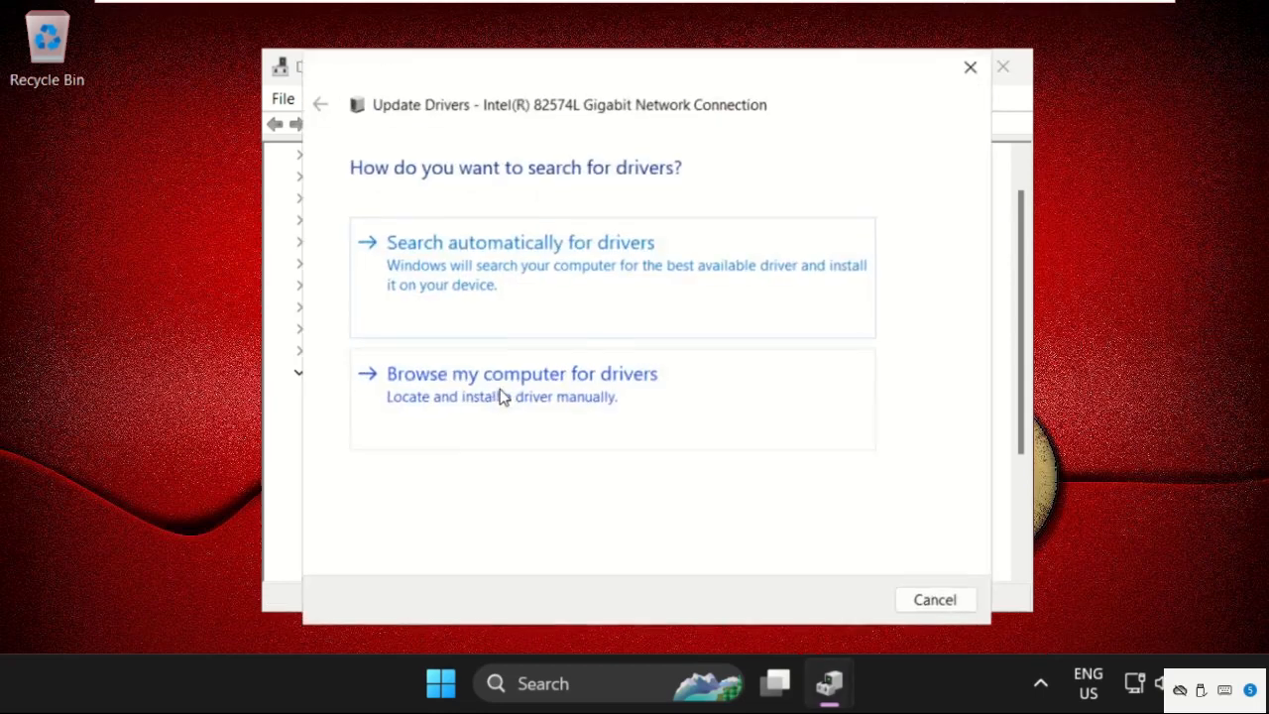
pyautogui.click(504, 283)
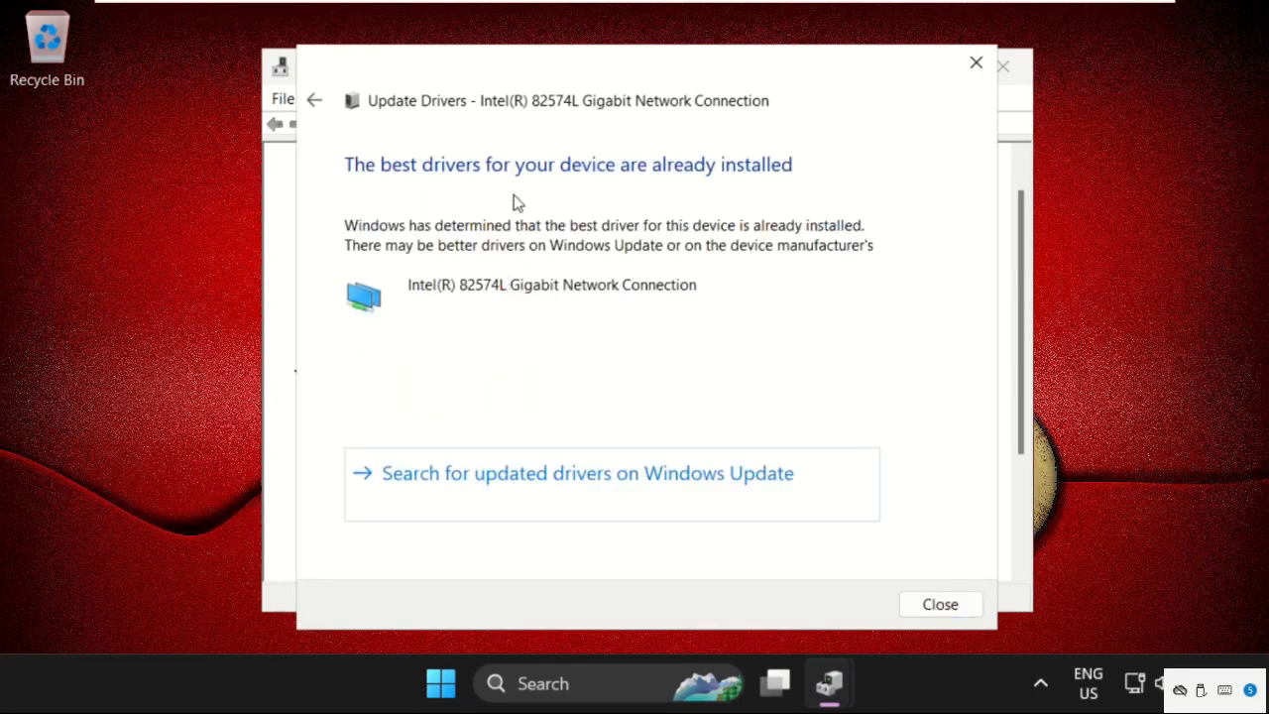
pyautogui.click(939, 604)
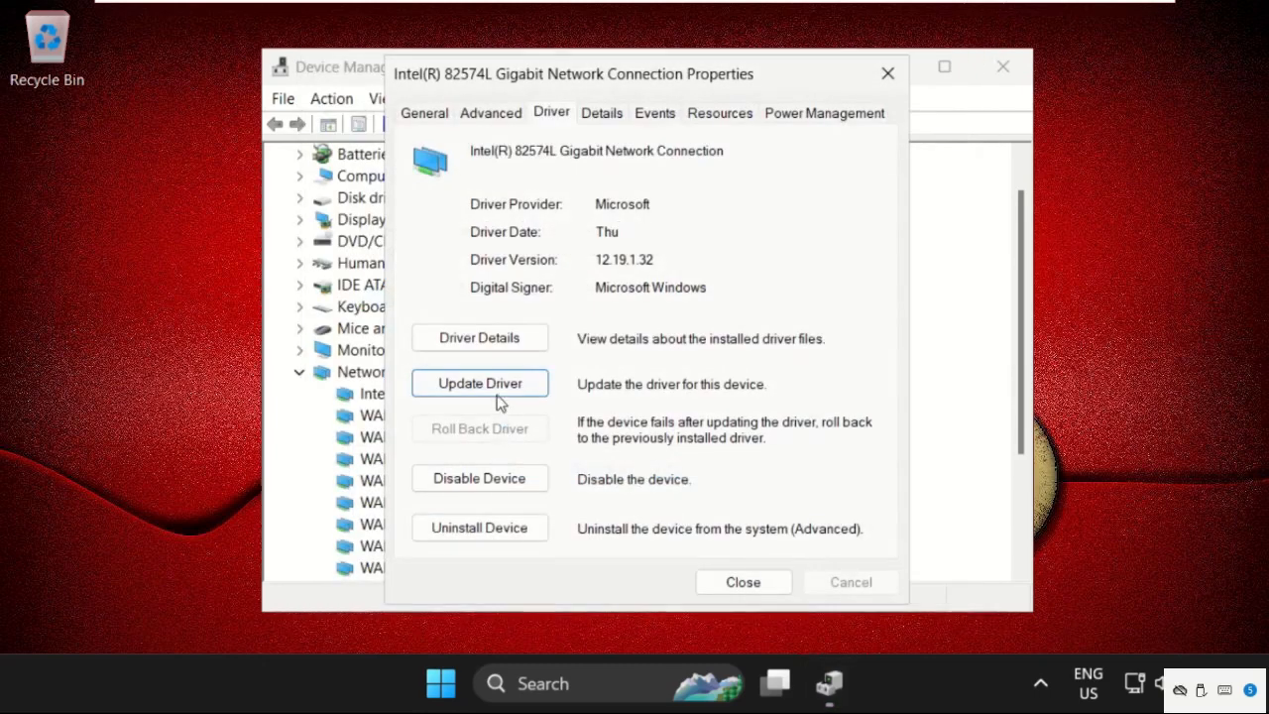
# Manually install the Intel(R) 82574L Gigabit Network Connection driver from the computer's list of available drivers, and close Device Manager
pyautogui.click(499, 393)
pyautogui.click(453, 399)
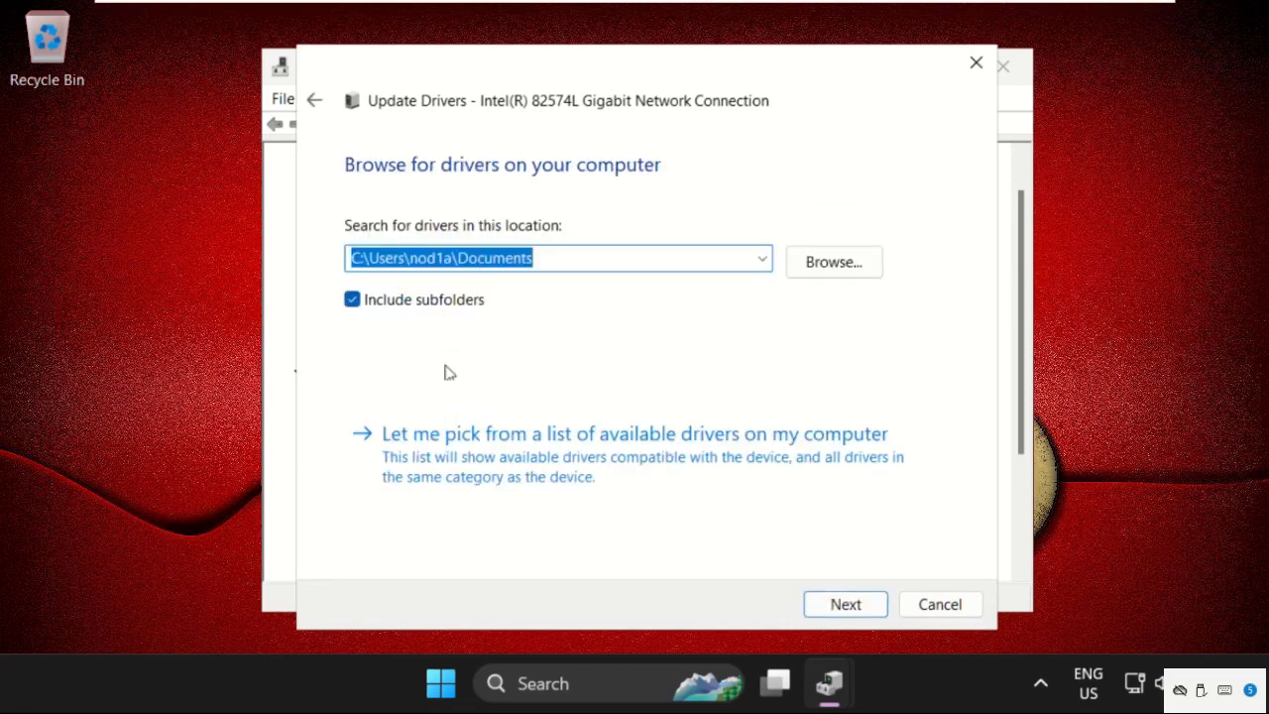
pyautogui.click(477, 452)
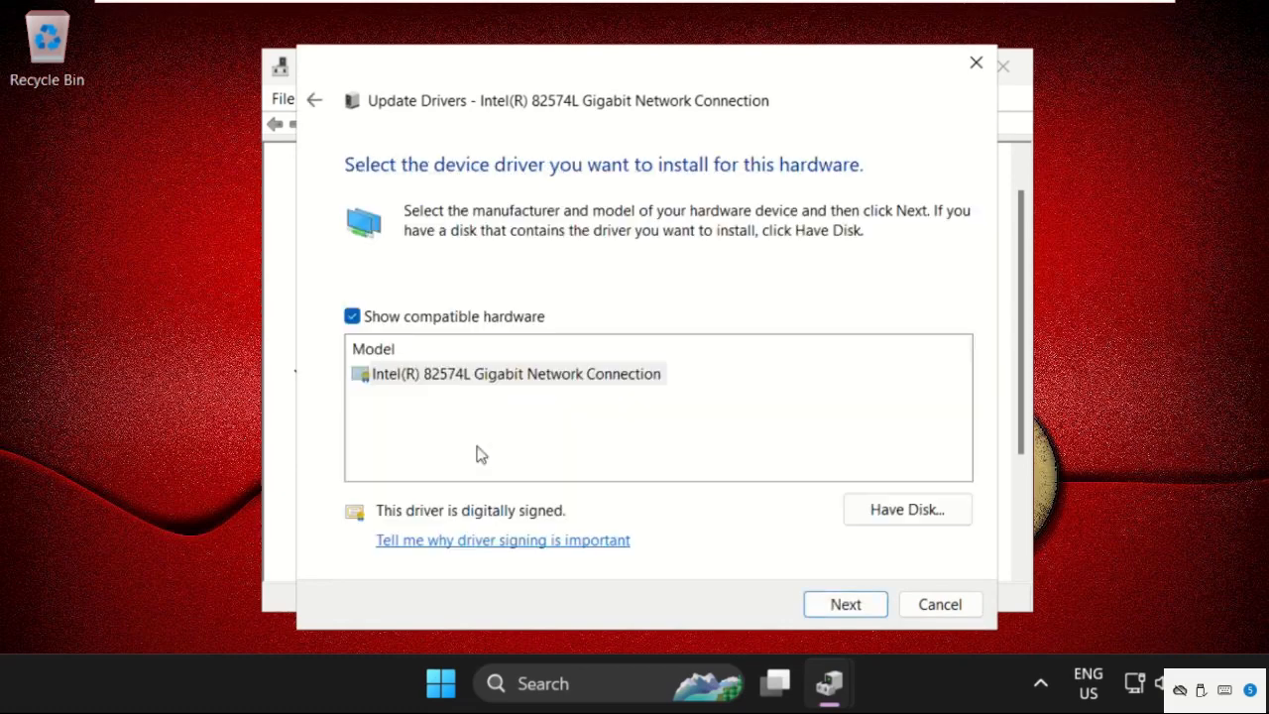
pyautogui.click(461, 381)
pyautogui.click(838, 607)
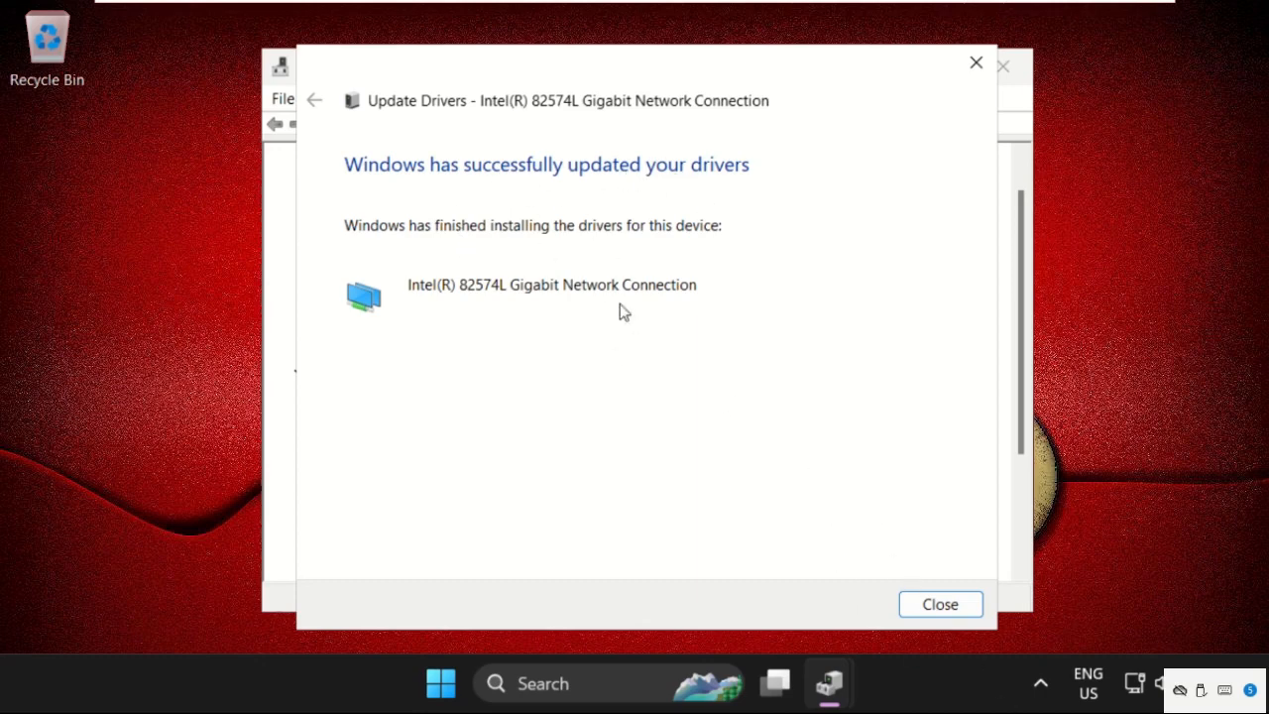
pyautogui.click(977, 63)
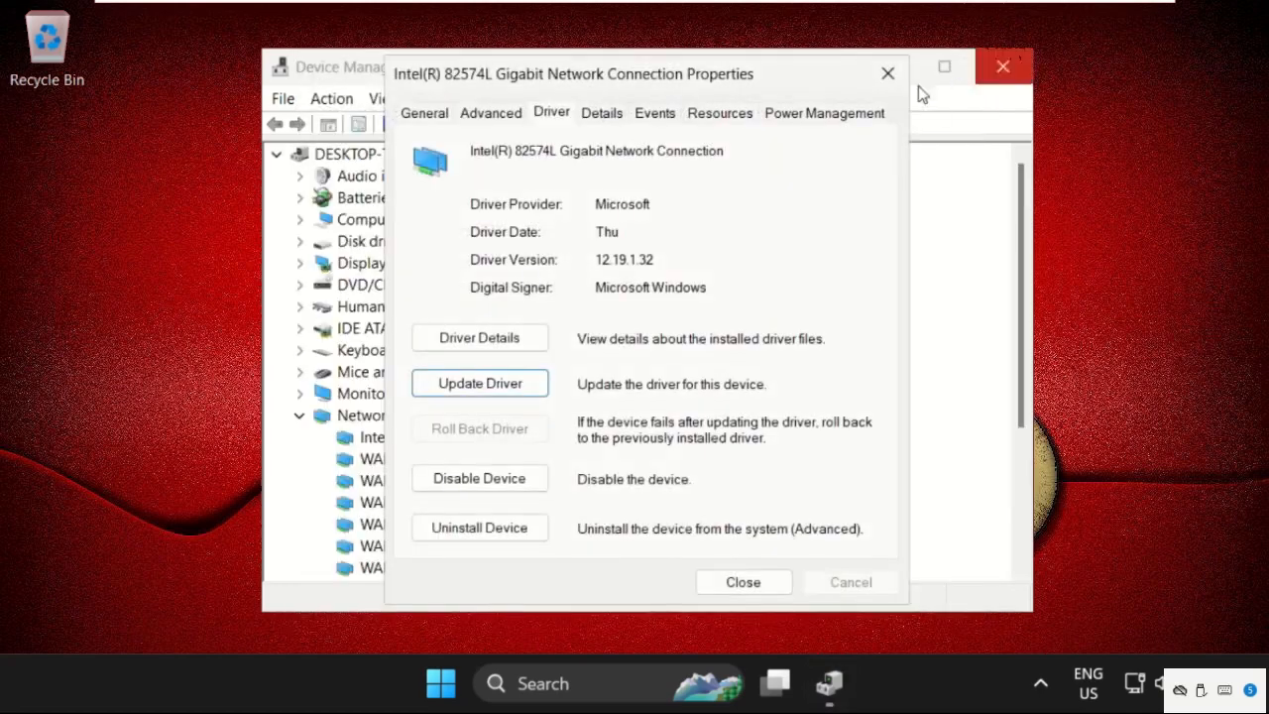
pyautogui.click(1005, 67)
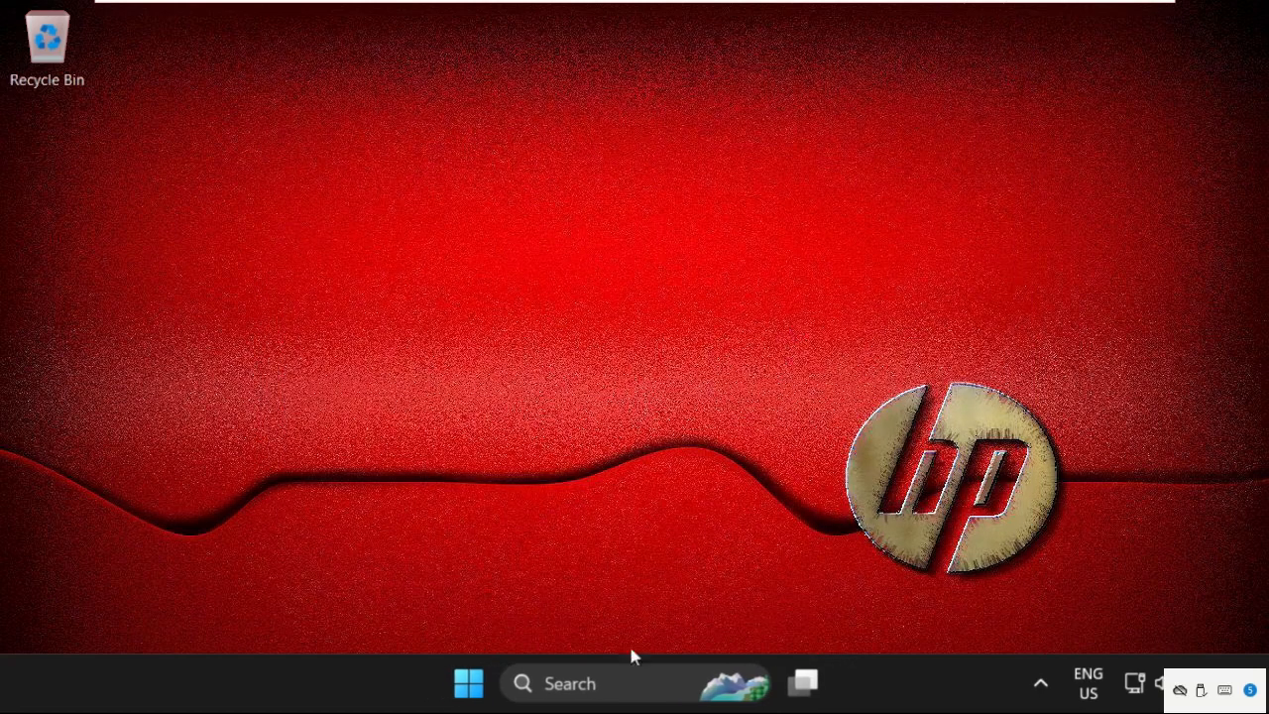
# Open the Proxy page of the Network & internet settings in Windows Settings
pyautogui.click(617, 685)
pyautogui.write('settings')
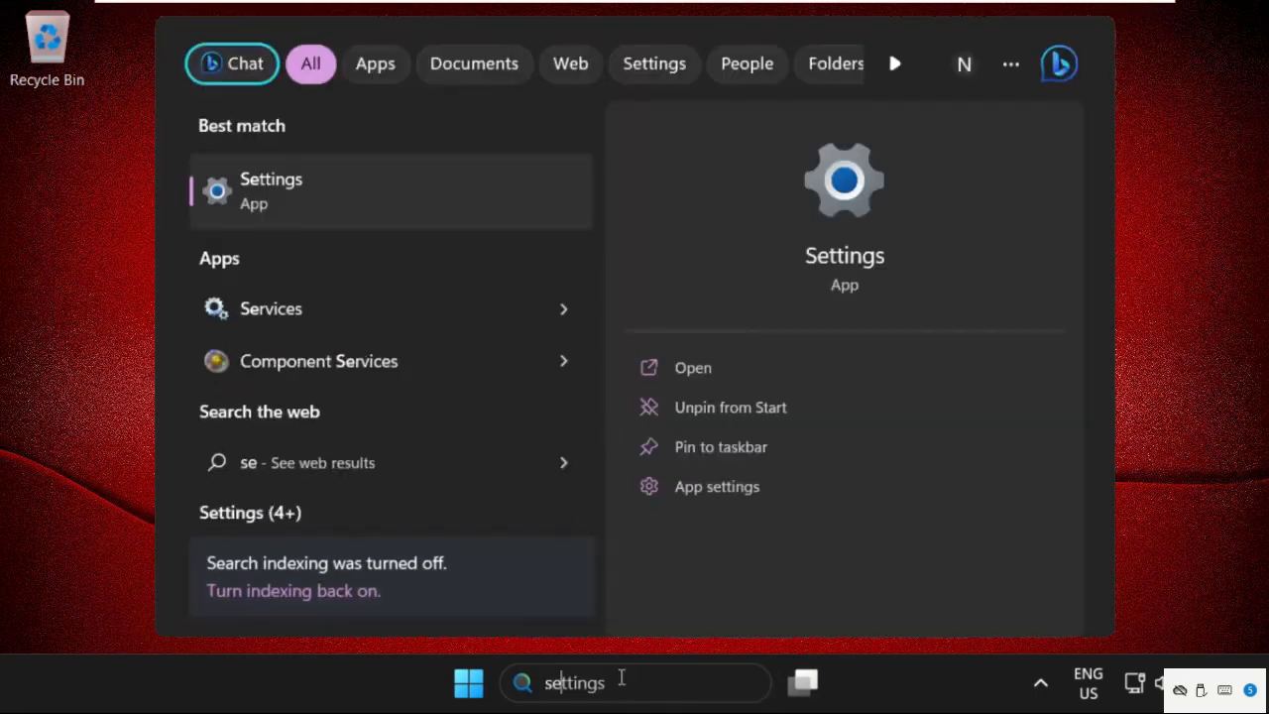
pyautogui.click(360, 200)
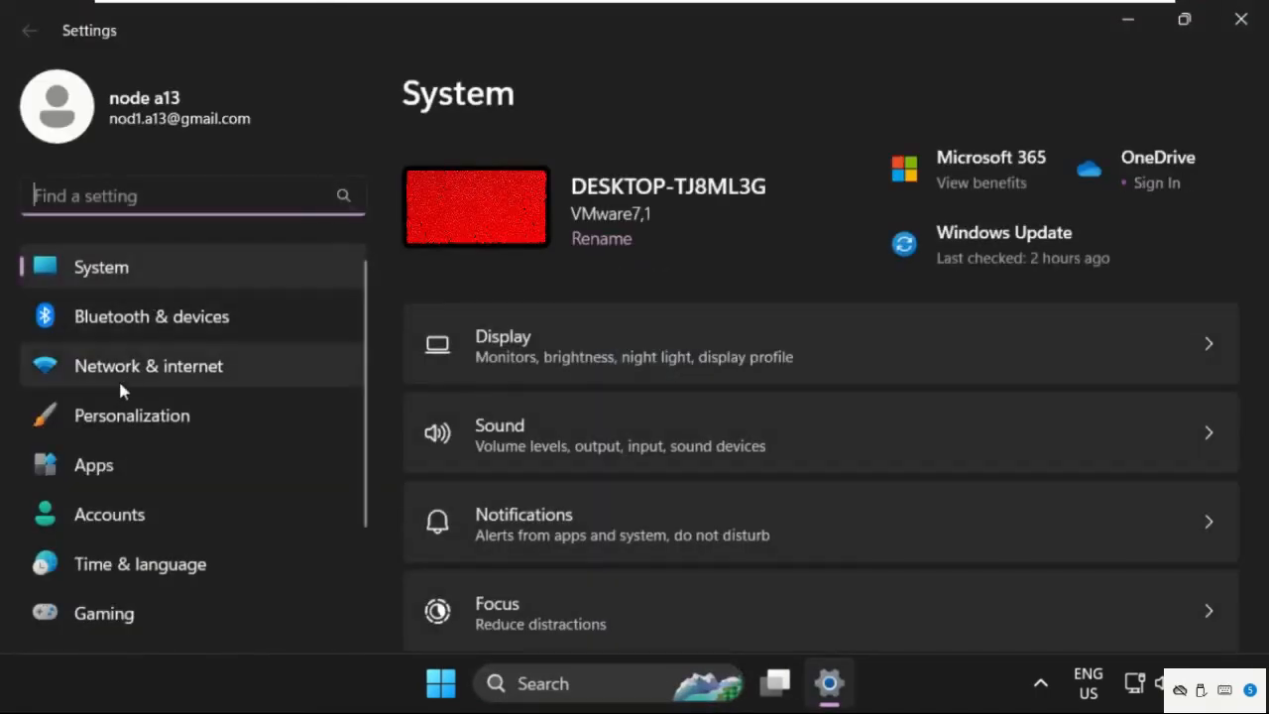
pyautogui.click(131, 373)
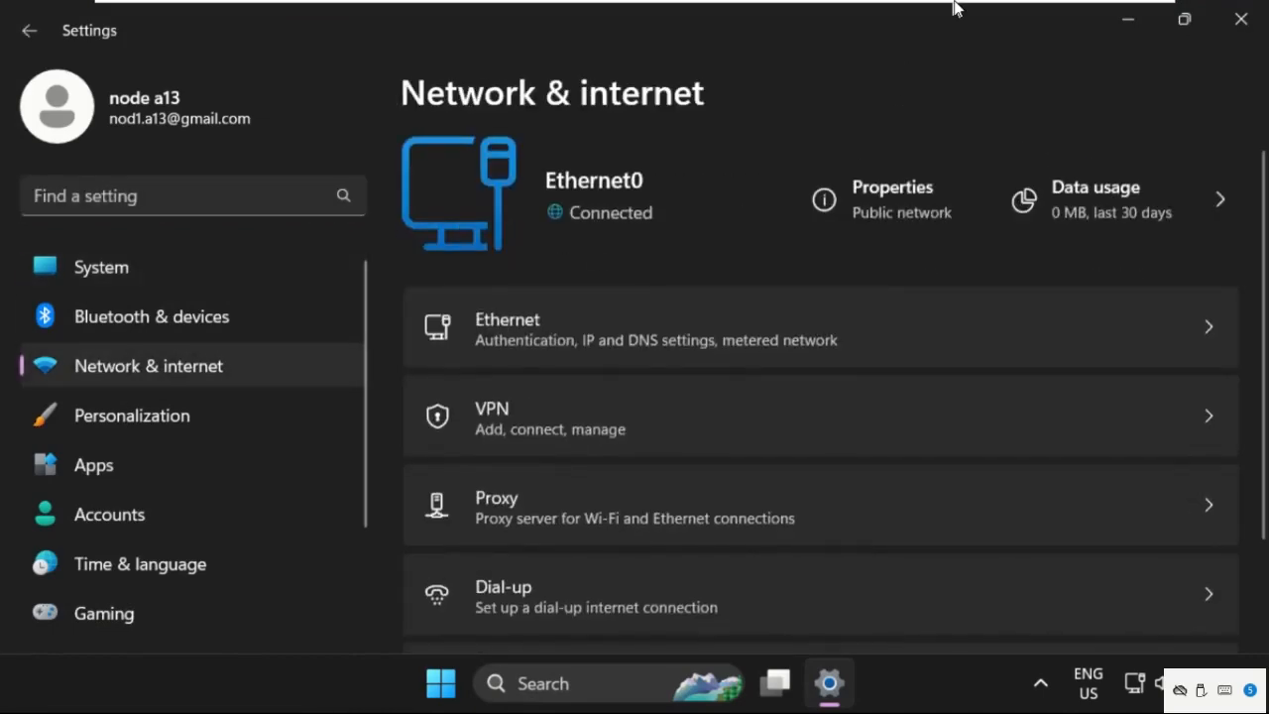
pyautogui.doubleClick(876, 33)
pyautogui.scroll(-4, 623, 389)
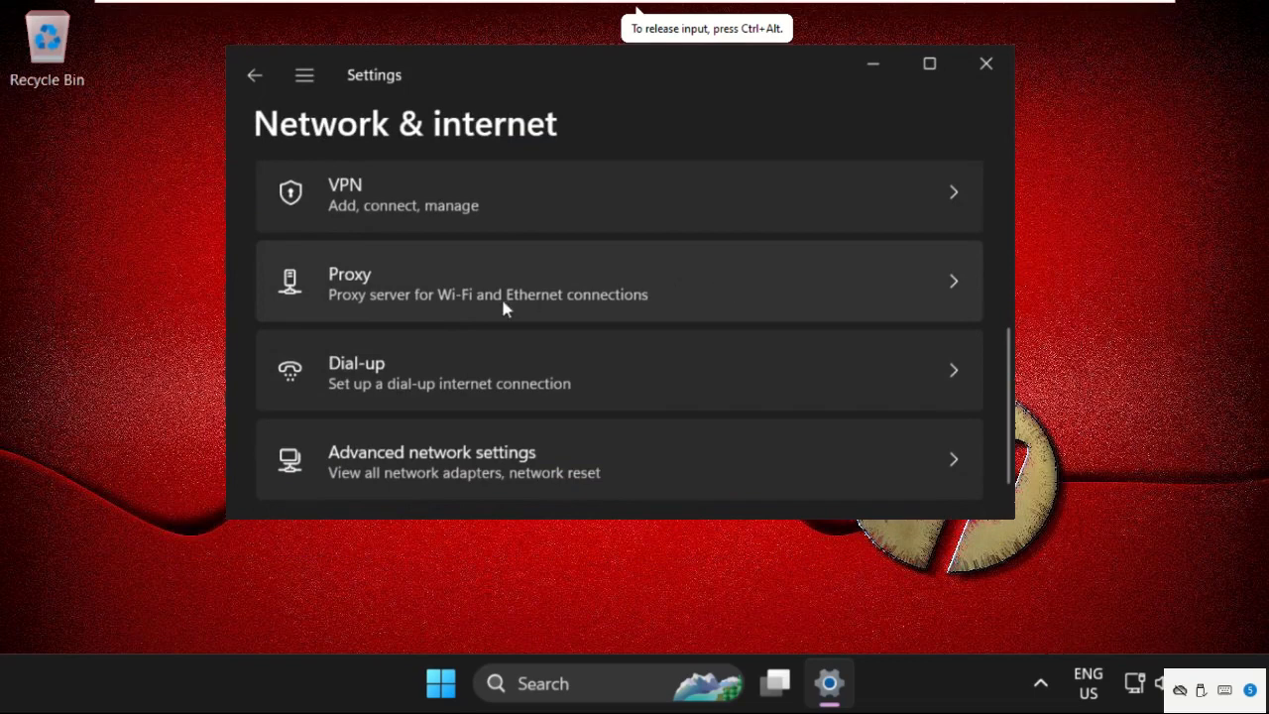
pyautogui.click(609, 302)
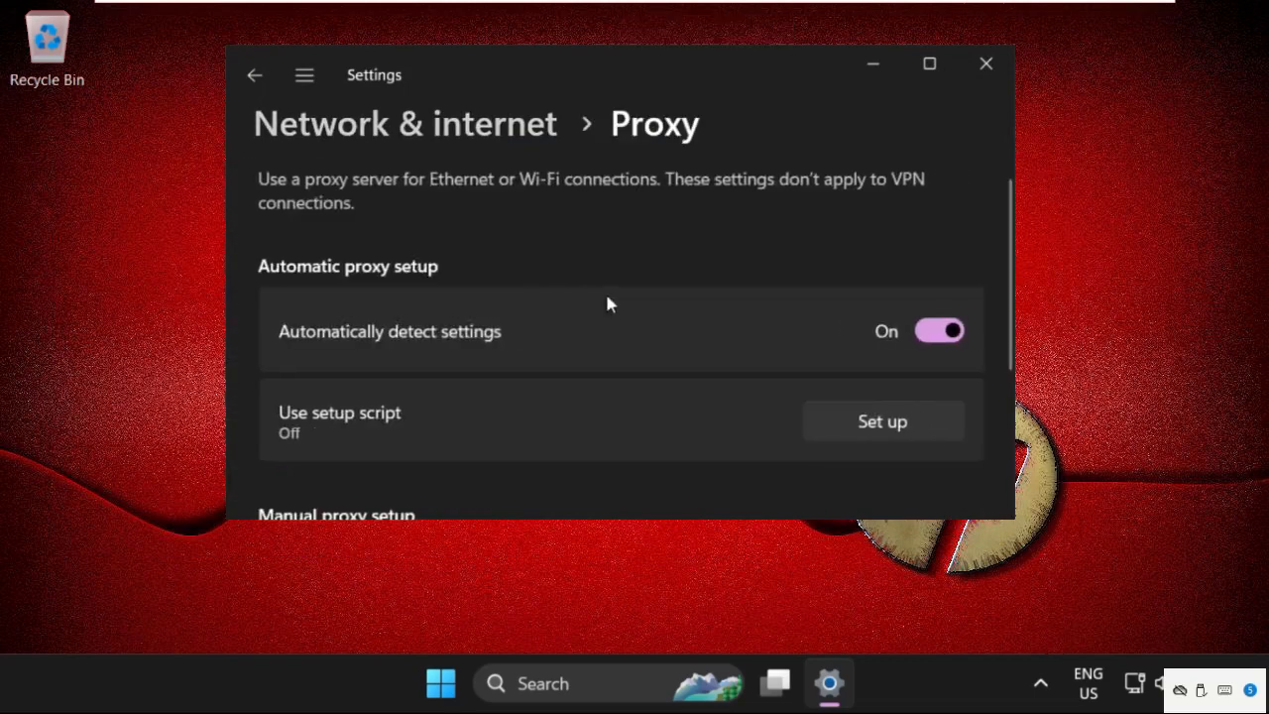
# Turn off automatic detection of proxy settings and save the proxy setup script with its use switched off
pyautogui.click(950, 330)
pyautogui.scroll(-1, 516, 406)
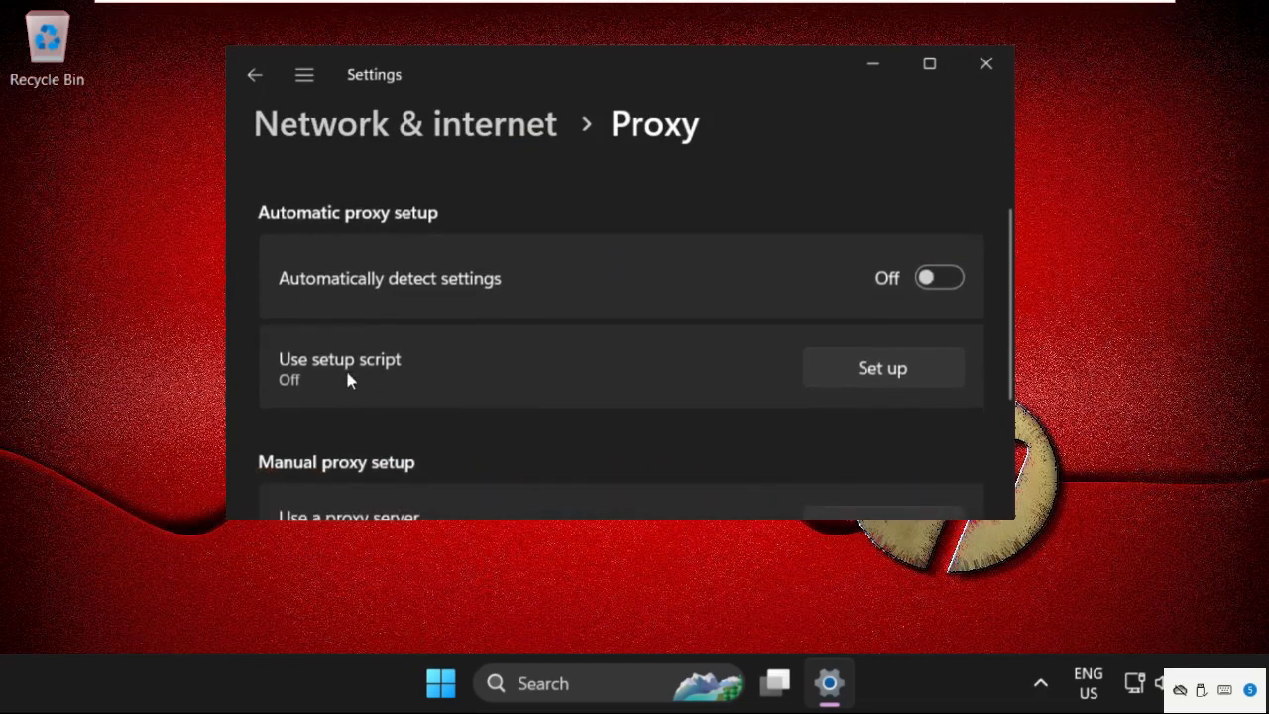
pyautogui.click(865, 372)
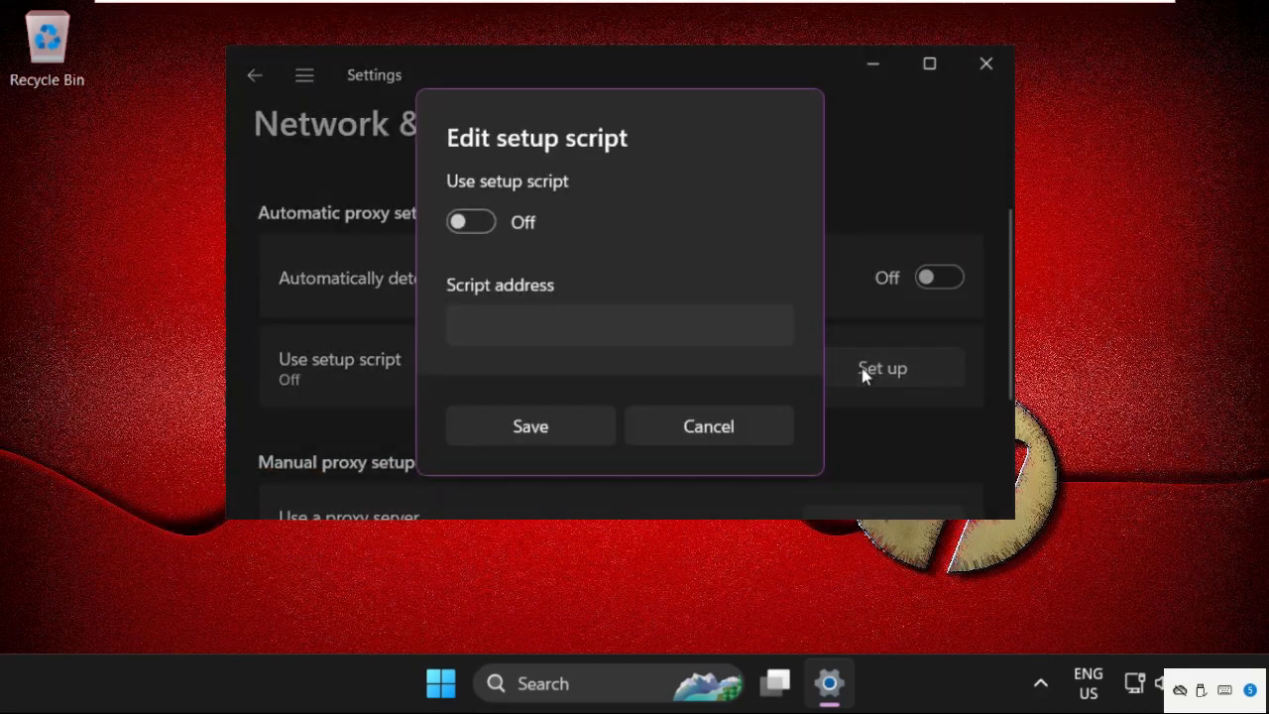
pyautogui.click(531, 426)
# Save the manual proxy server setup with its use switched off, and close Settings
pyautogui.scroll(-2, 578, 425)
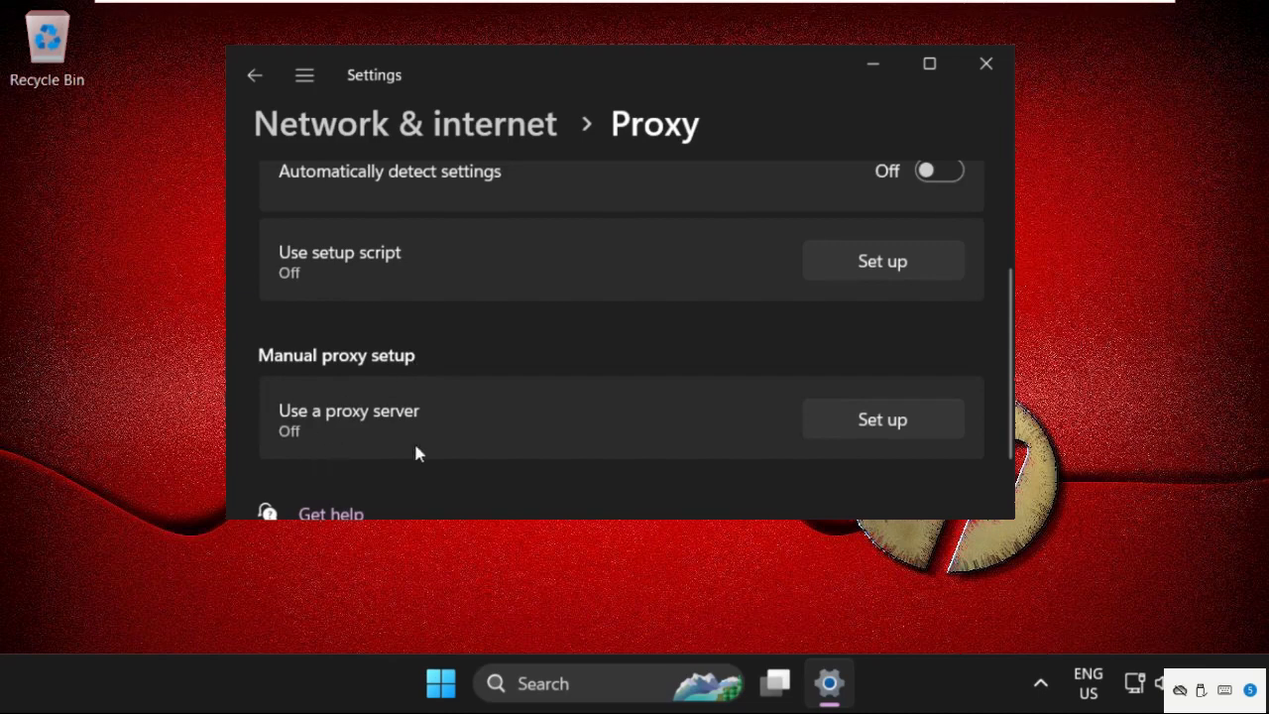
pyautogui.click(955, 421)
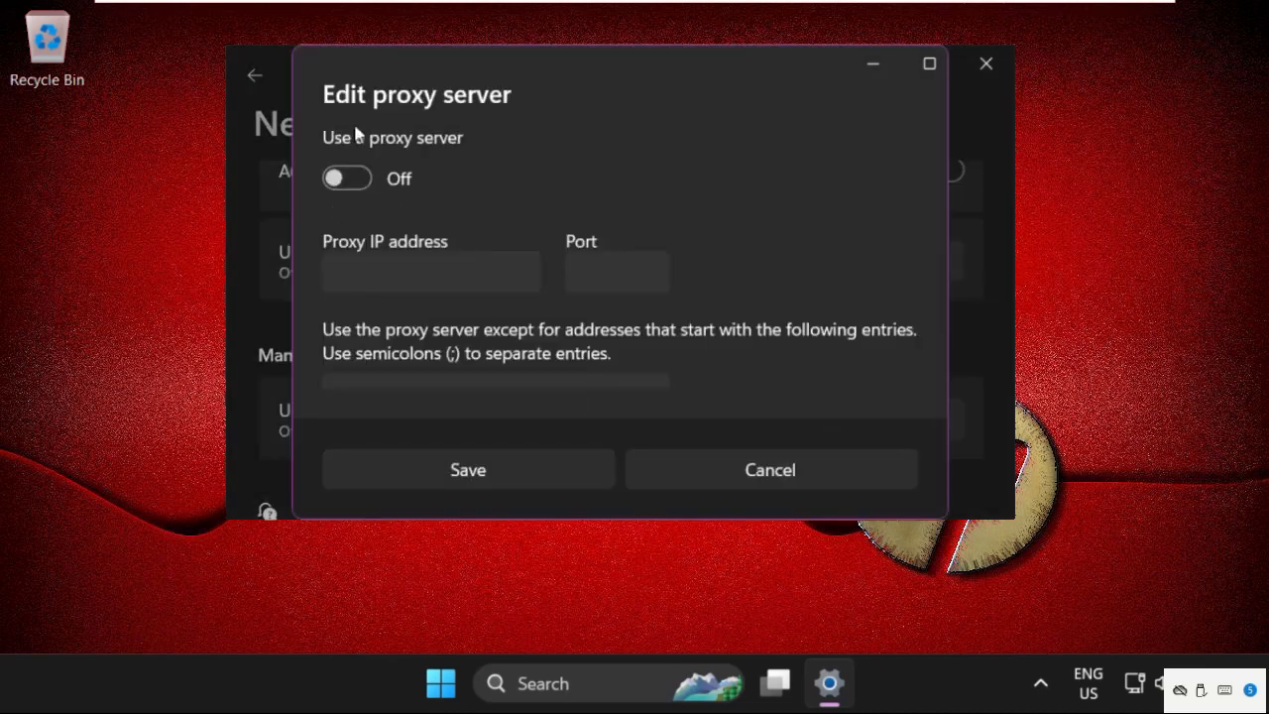
pyautogui.click(499, 479)
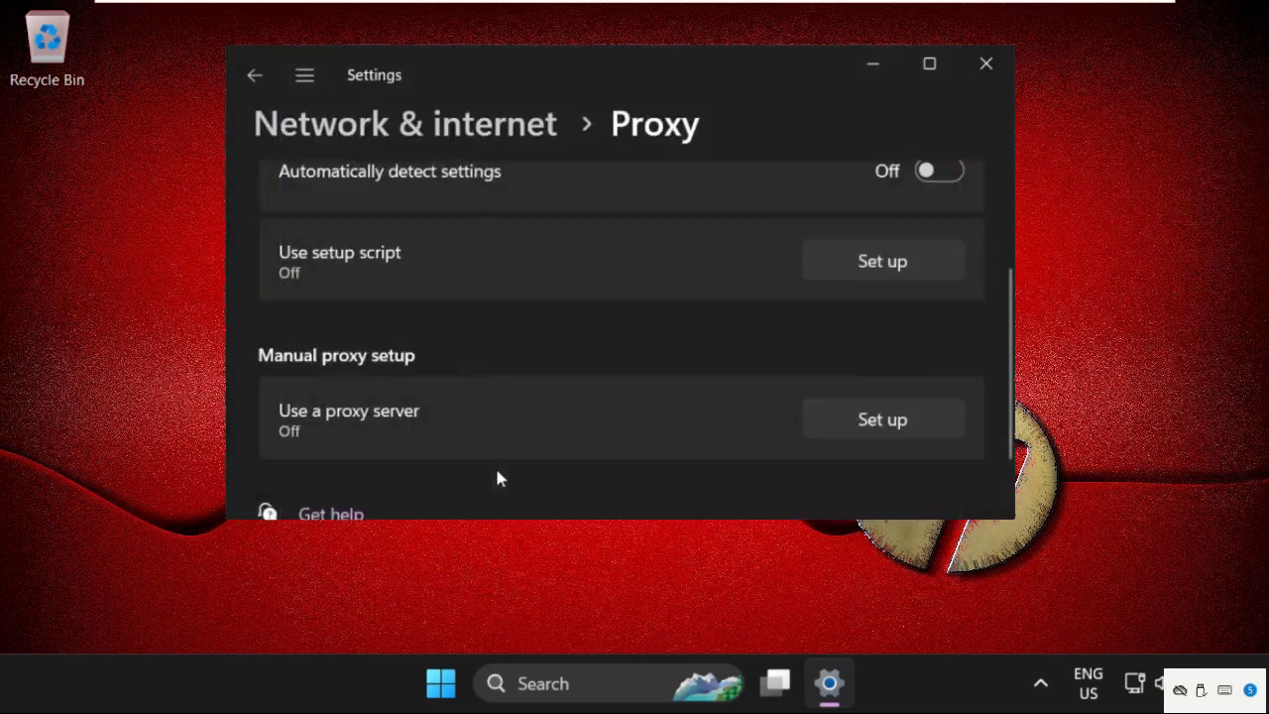
pyautogui.click(986, 66)
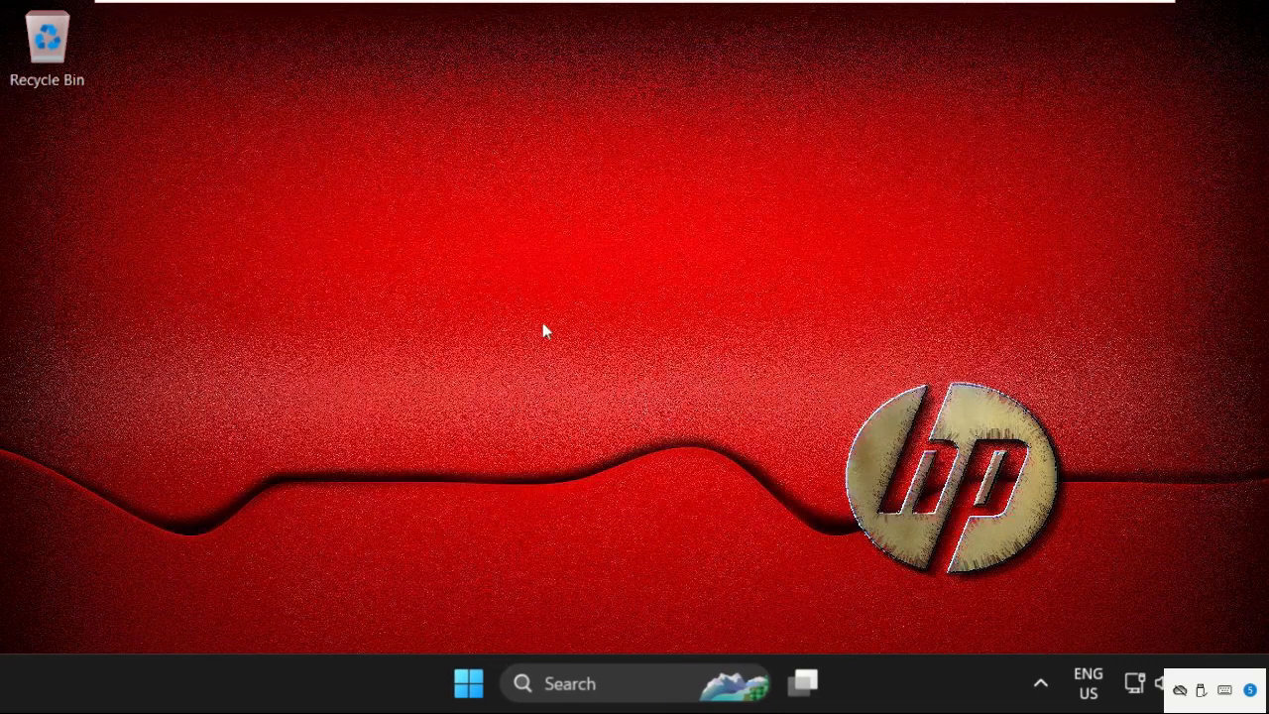
# Reopen Windows Settings in a maximized window and go to the Network & internet page
pyautogui.click(572, 698)
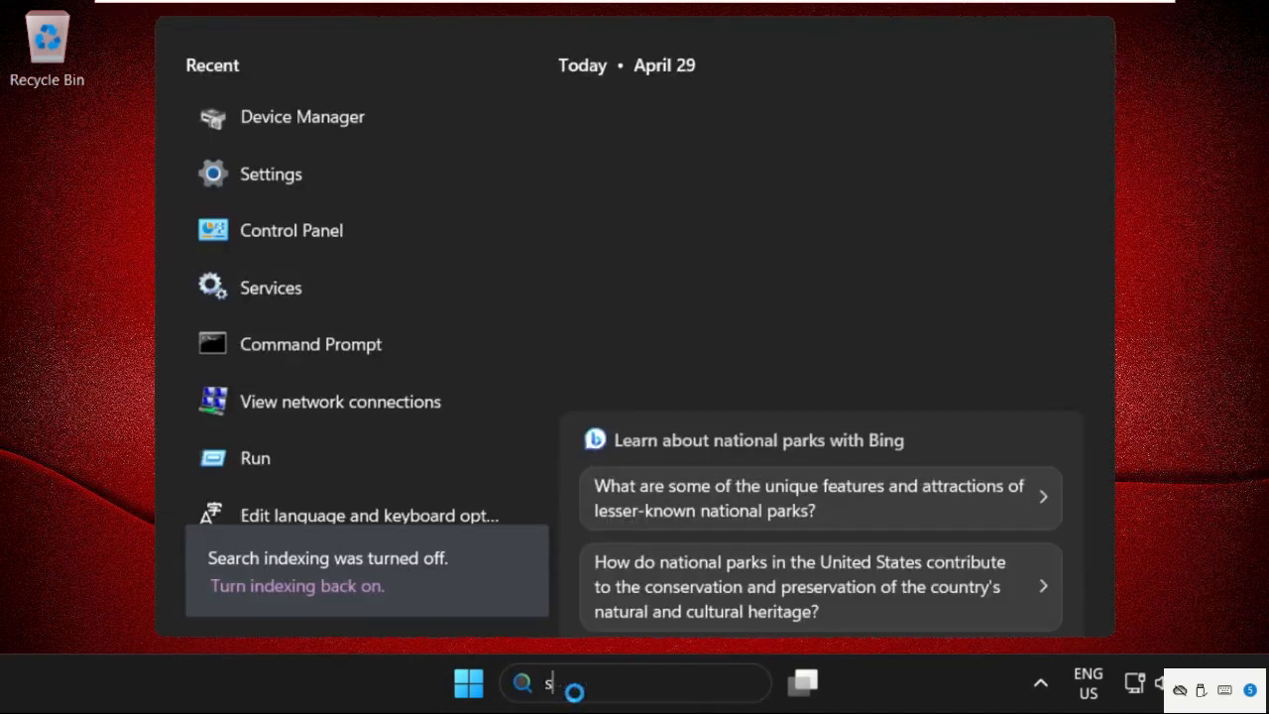
pyautogui.write('sett')
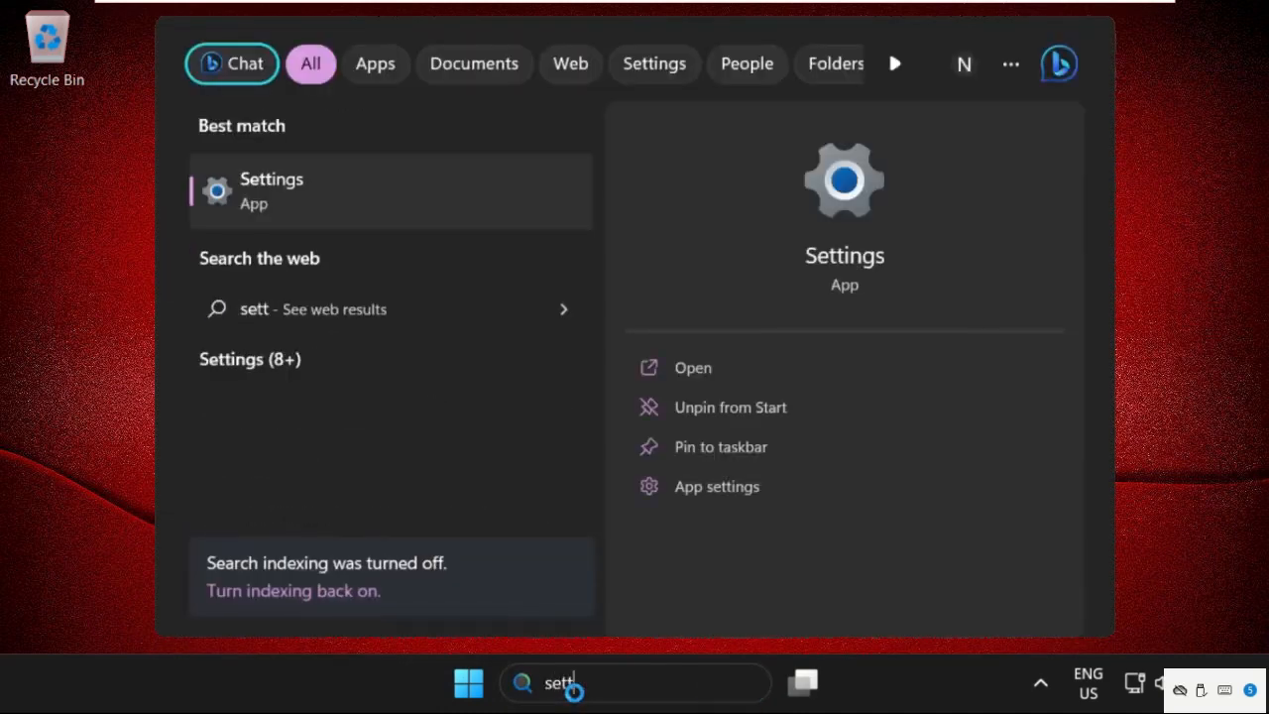
pyautogui.click(365, 209)
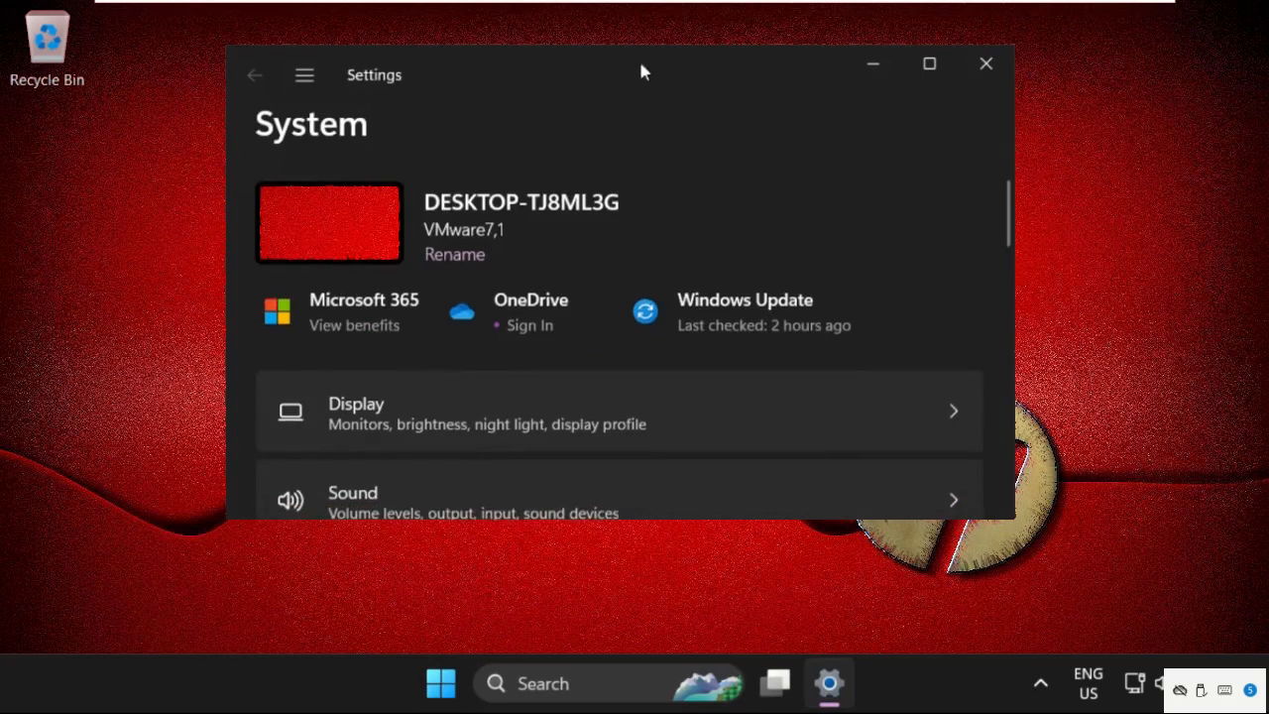
pyautogui.doubleClick(600, 71)
pyautogui.click(192, 368)
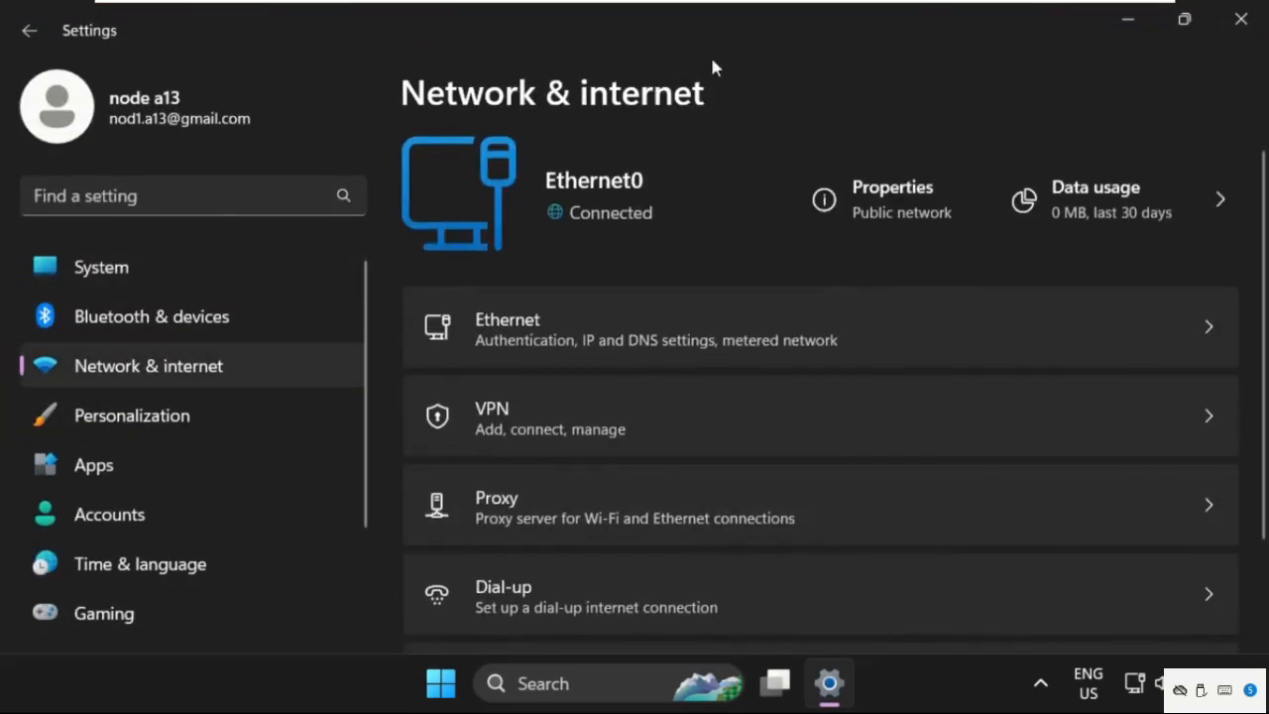
# Run a network reset from the advanced network settings and confirm resetting the network settings
pyautogui.scroll(-2, 670, 282)
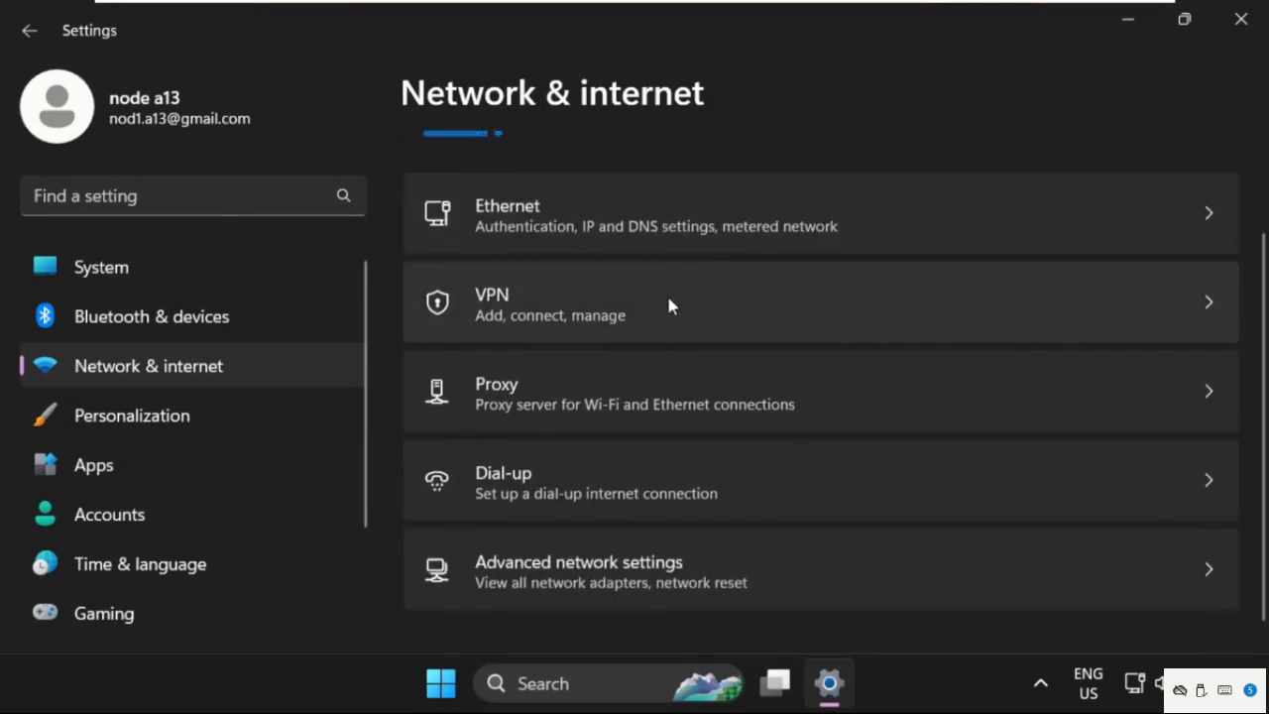
pyautogui.click(583, 572)
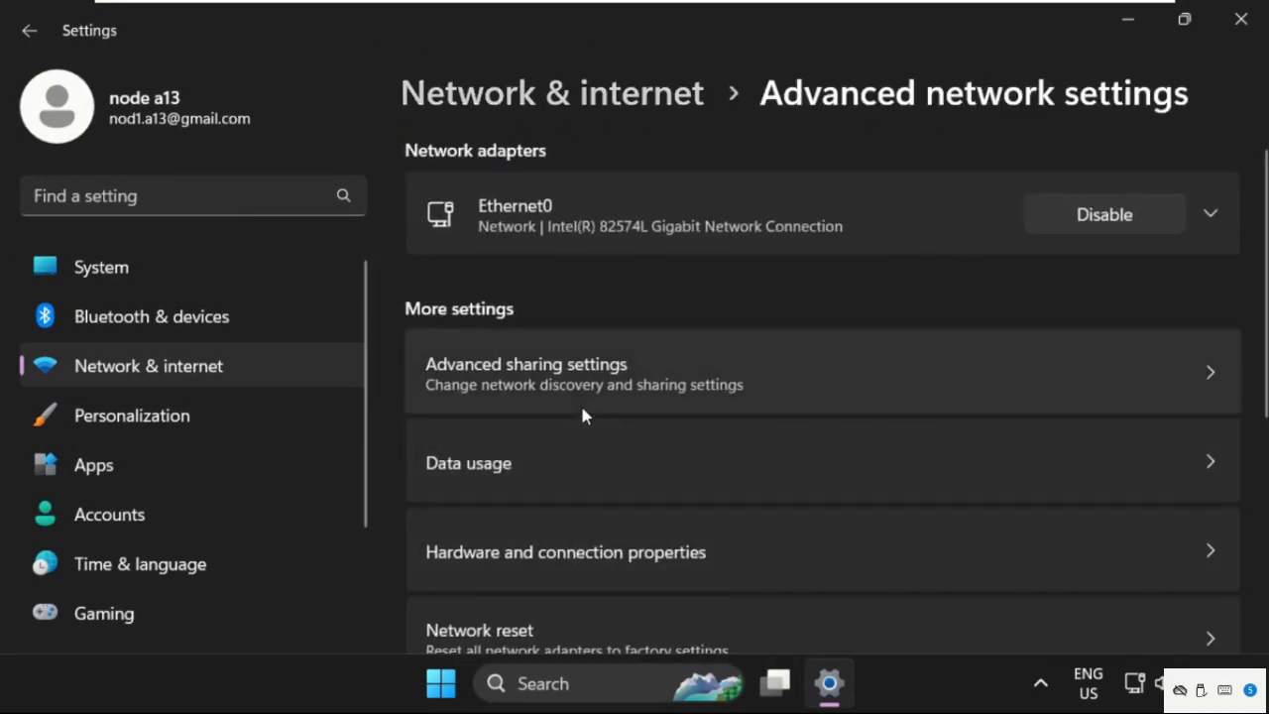
pyautogui.scroll(-3, 583, 415)
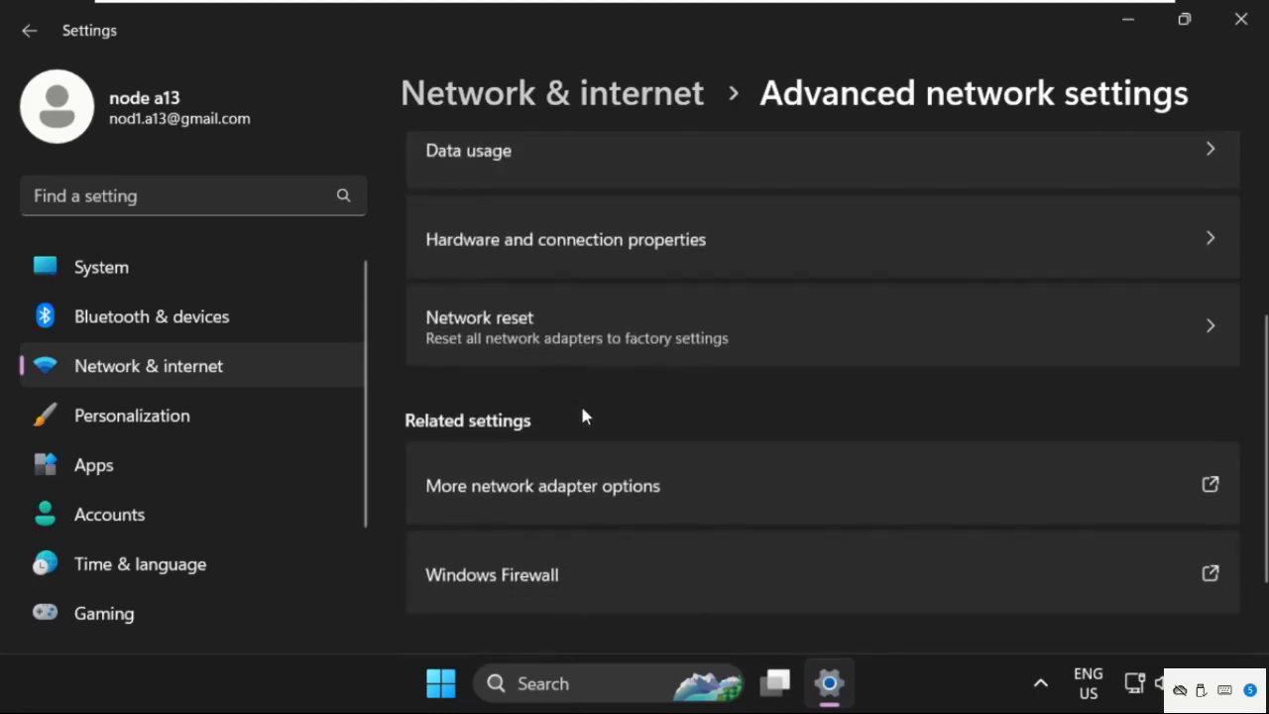
pyautogui.click(551, 336)
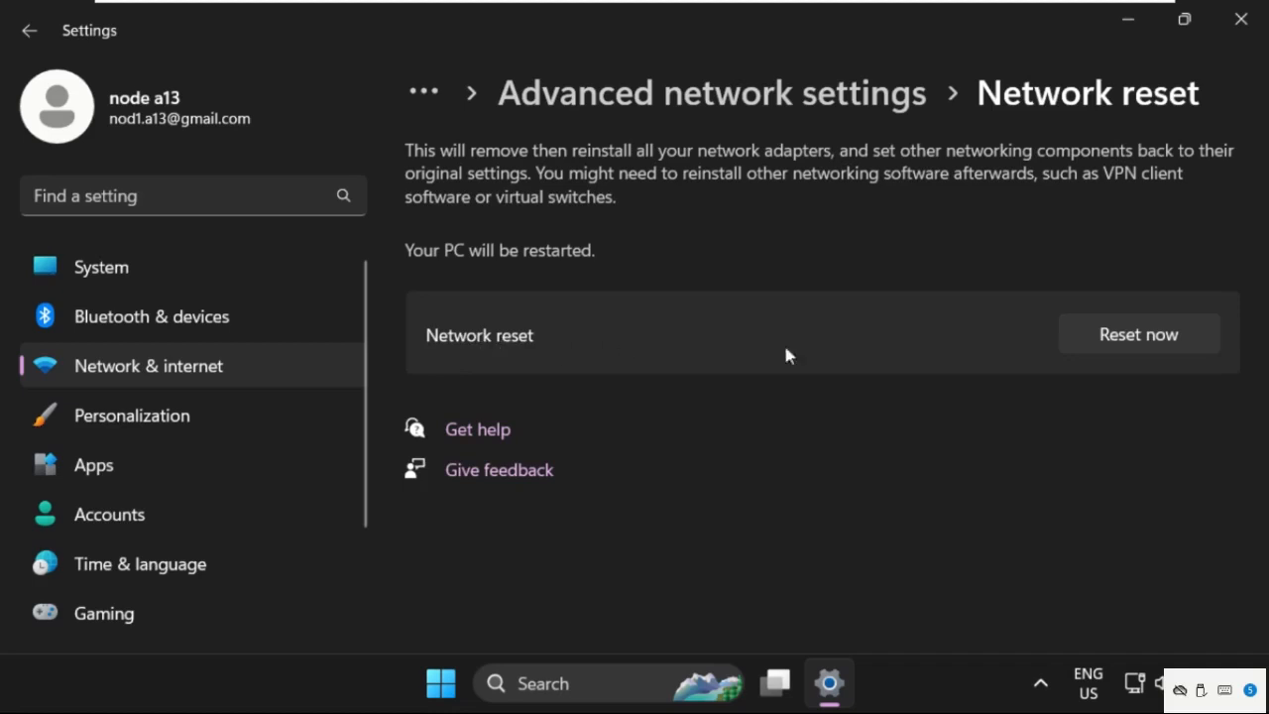
pyautogui.click(1138, 335)
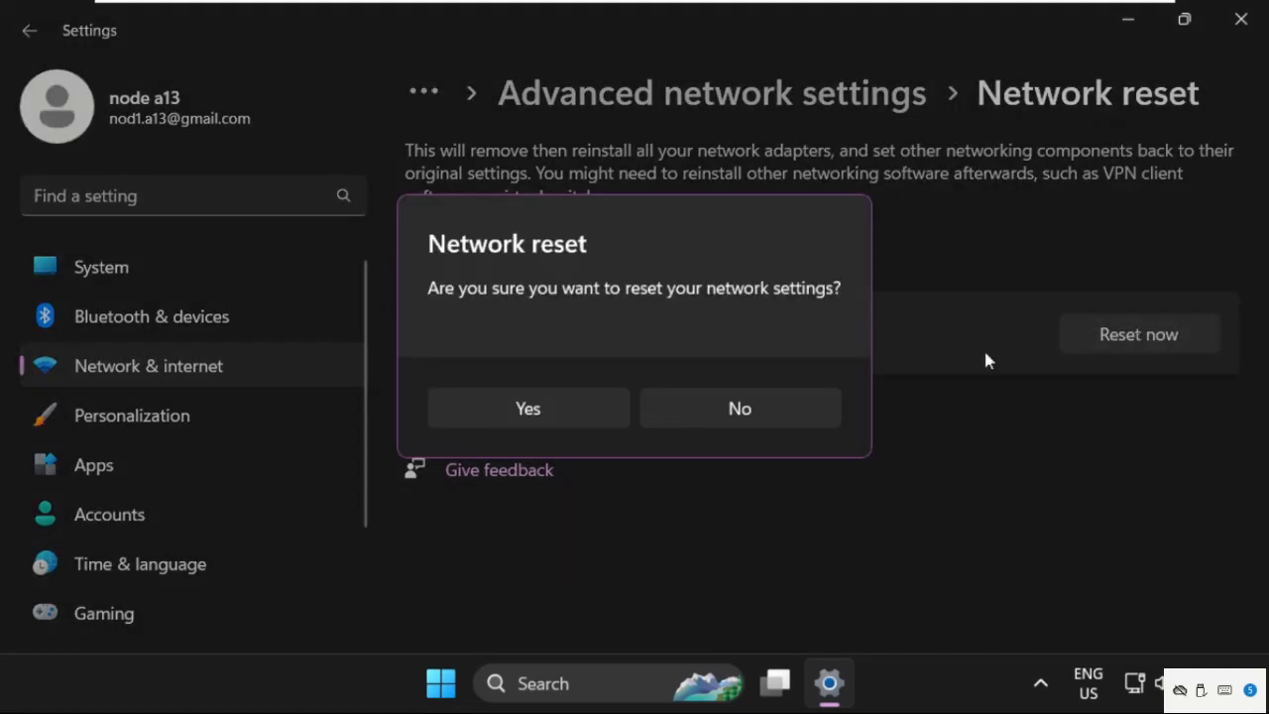
pyautogui.click(526, 414)
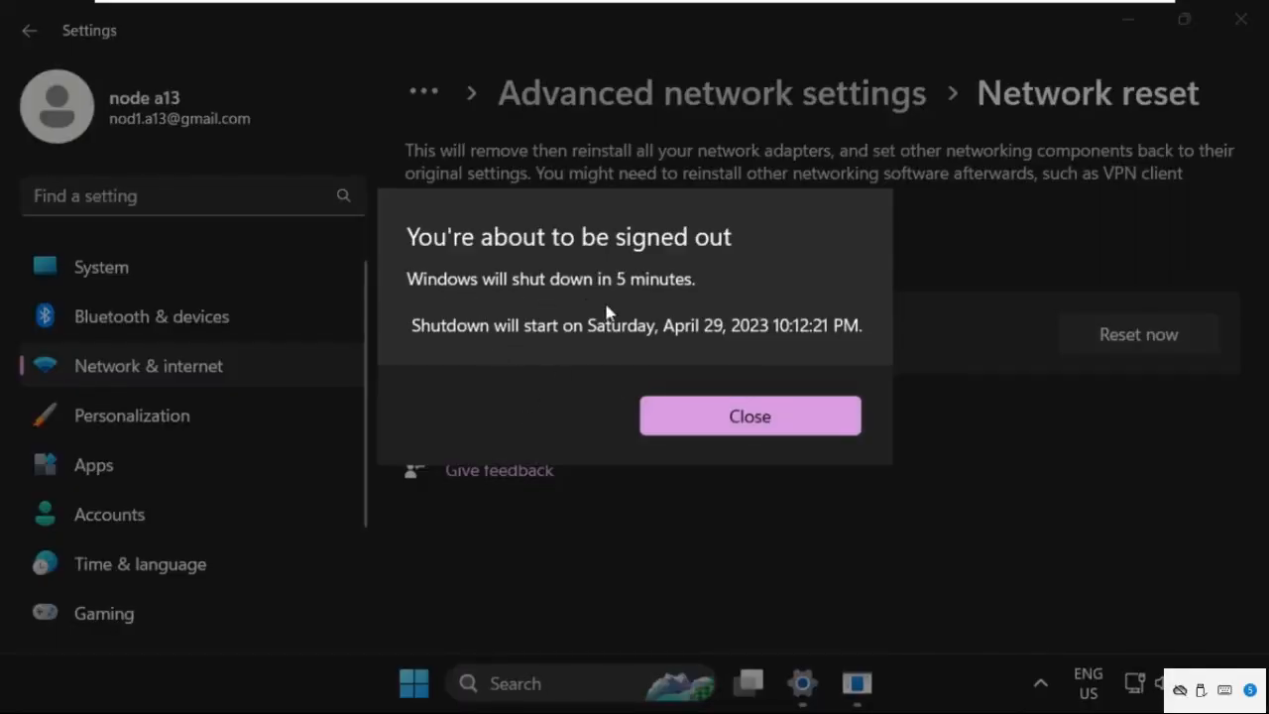
# Dismiss the sign-out notice and close Settings
pyautogui.click(721, 424)
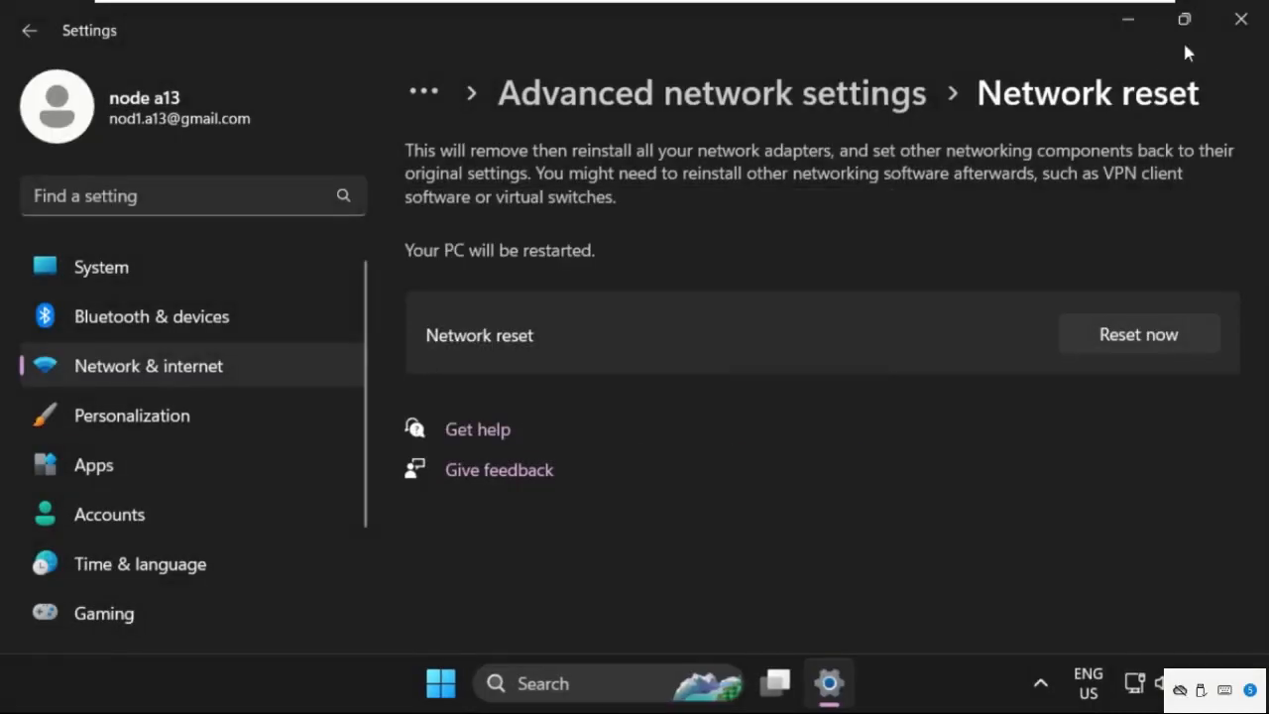
pyautogui.click(1240, 22)
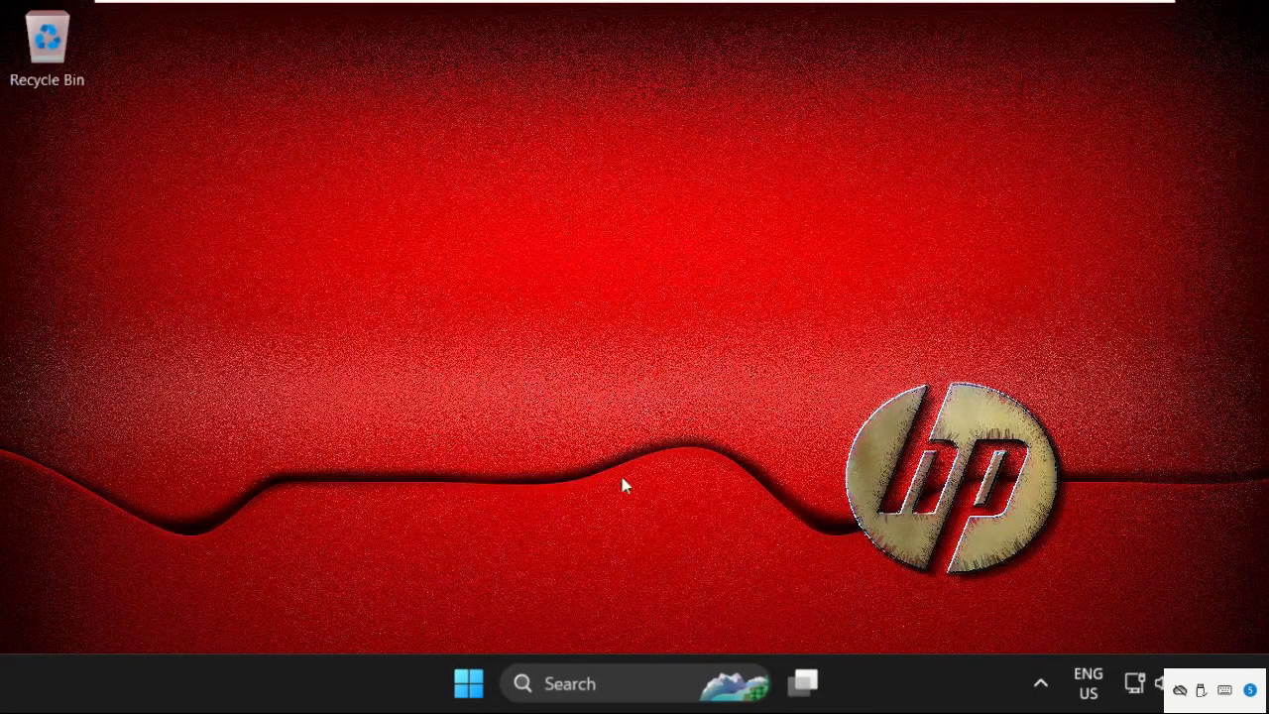
# Open Task Manager and start creating a new task, browsing for the program to run
pyautogui.rightClick(892, 685)
pyautogui.click(956, 592)
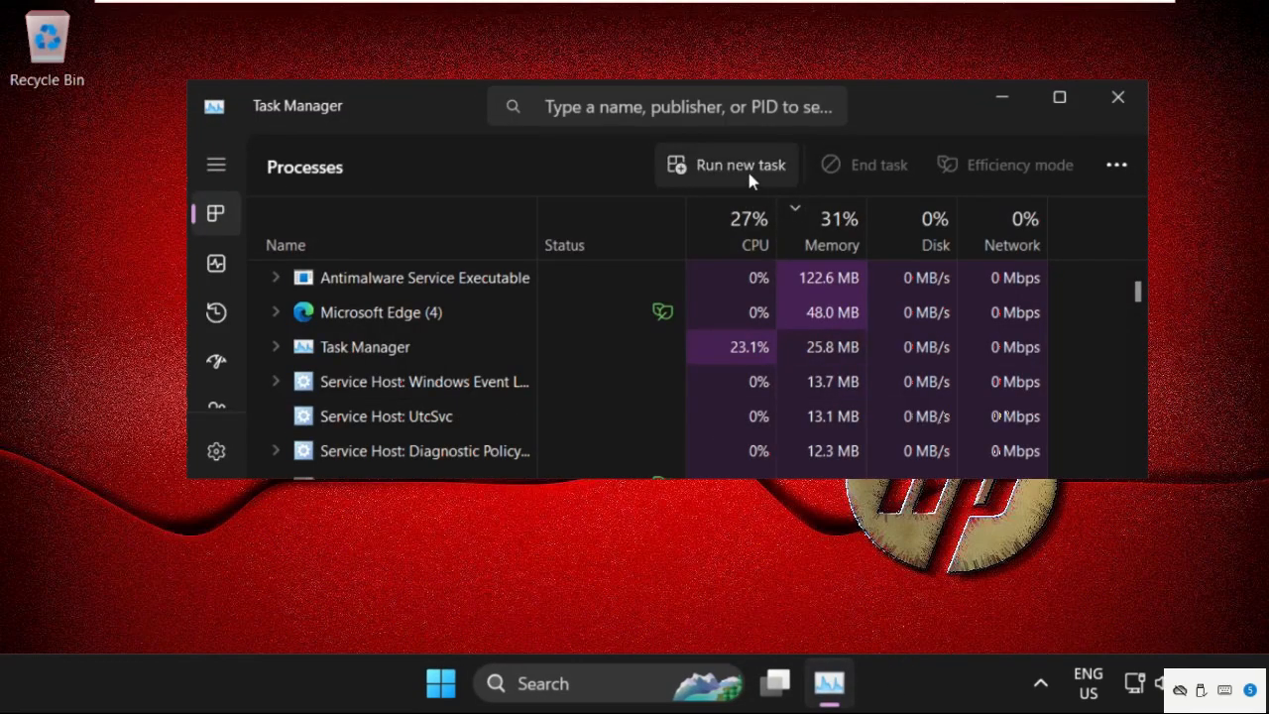
pyautogui.click(741, 166)
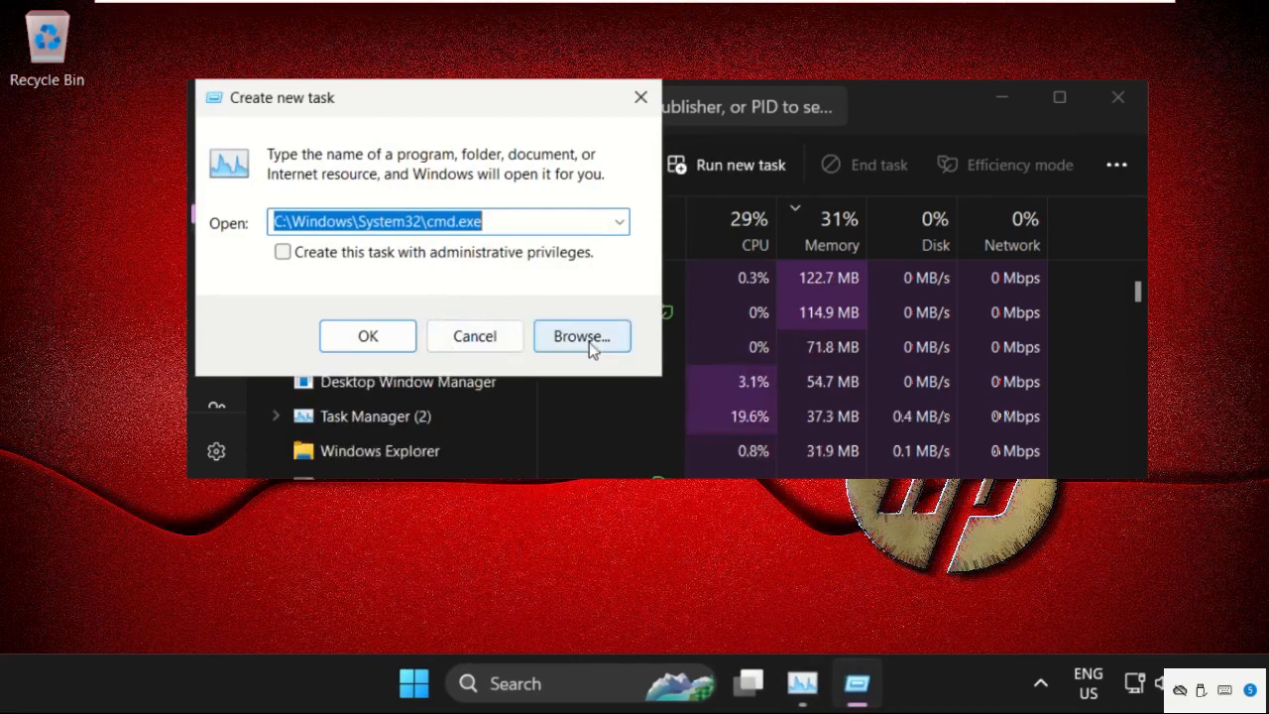
pyautogui.click(589, 342)
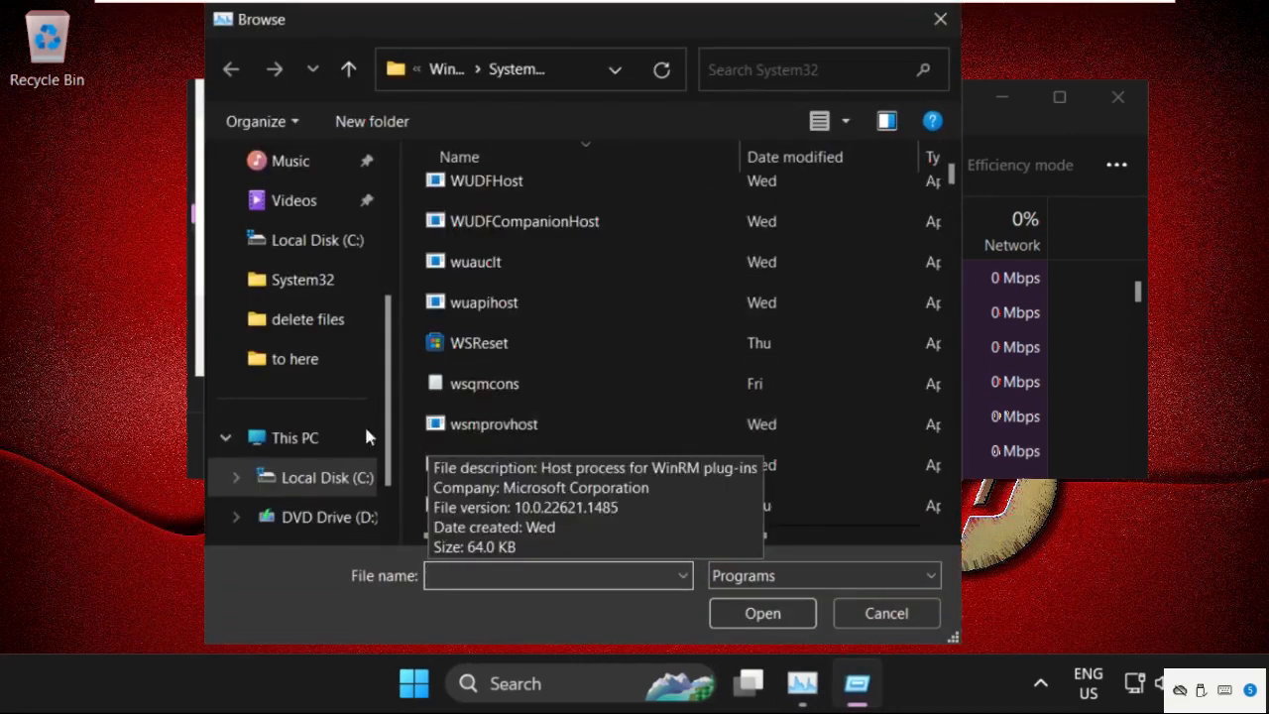
# Browse to the Windows\System32 folder on Local Disk (C:)
pyautogui.click(321, 441)
pyautogui.doubleClick(559, 221)
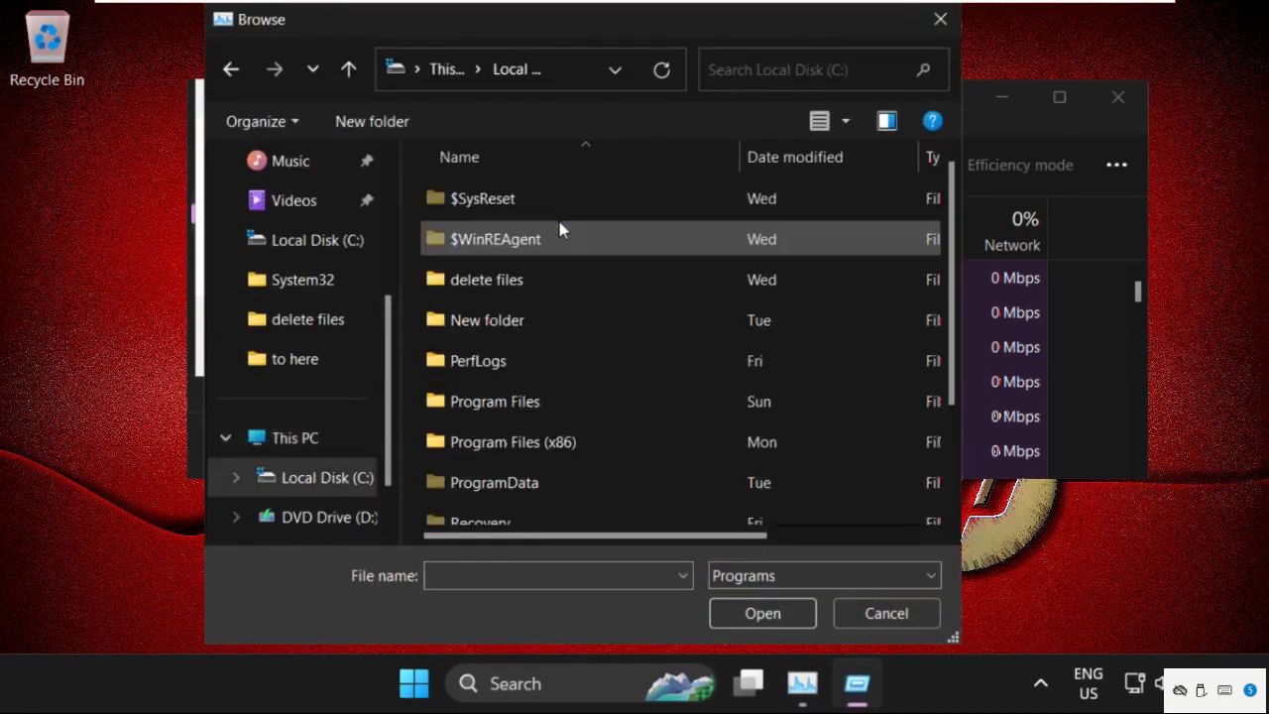
pyautogui.scroll(-2, 555, 288)
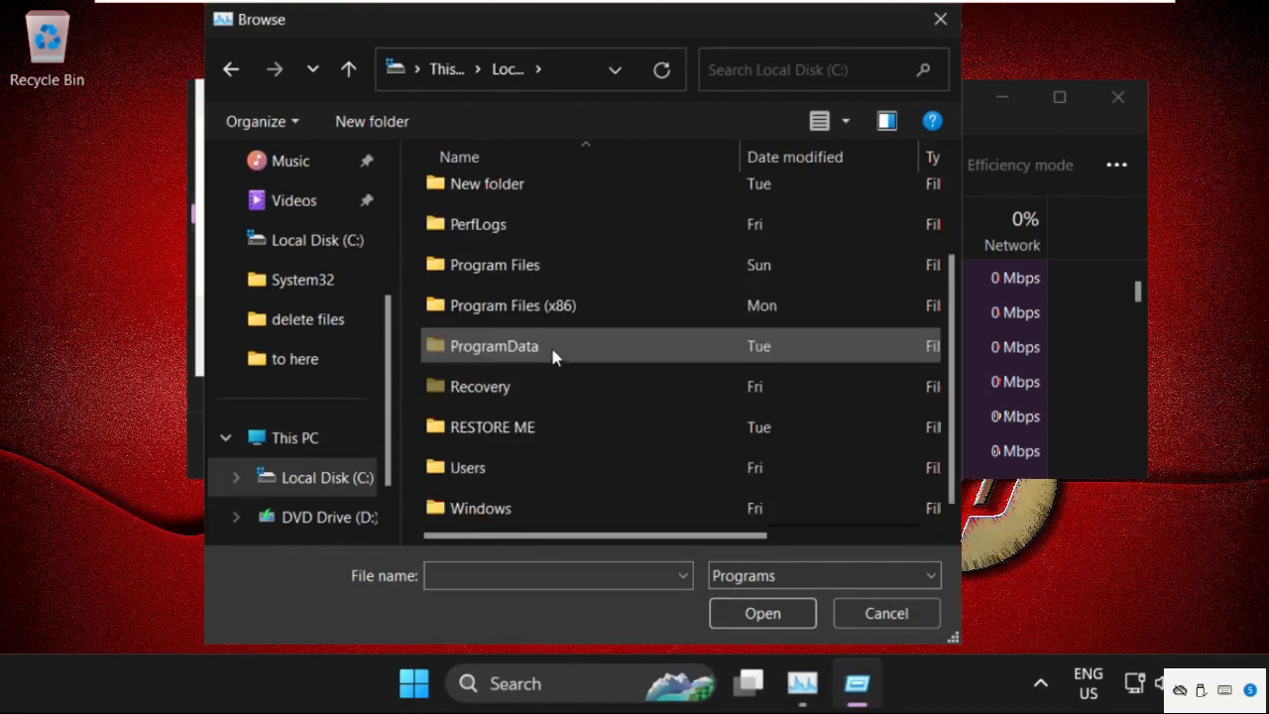
pyautogui.doubleClick(504, 511)
pyautogui.scroll(-15, 510, 424)
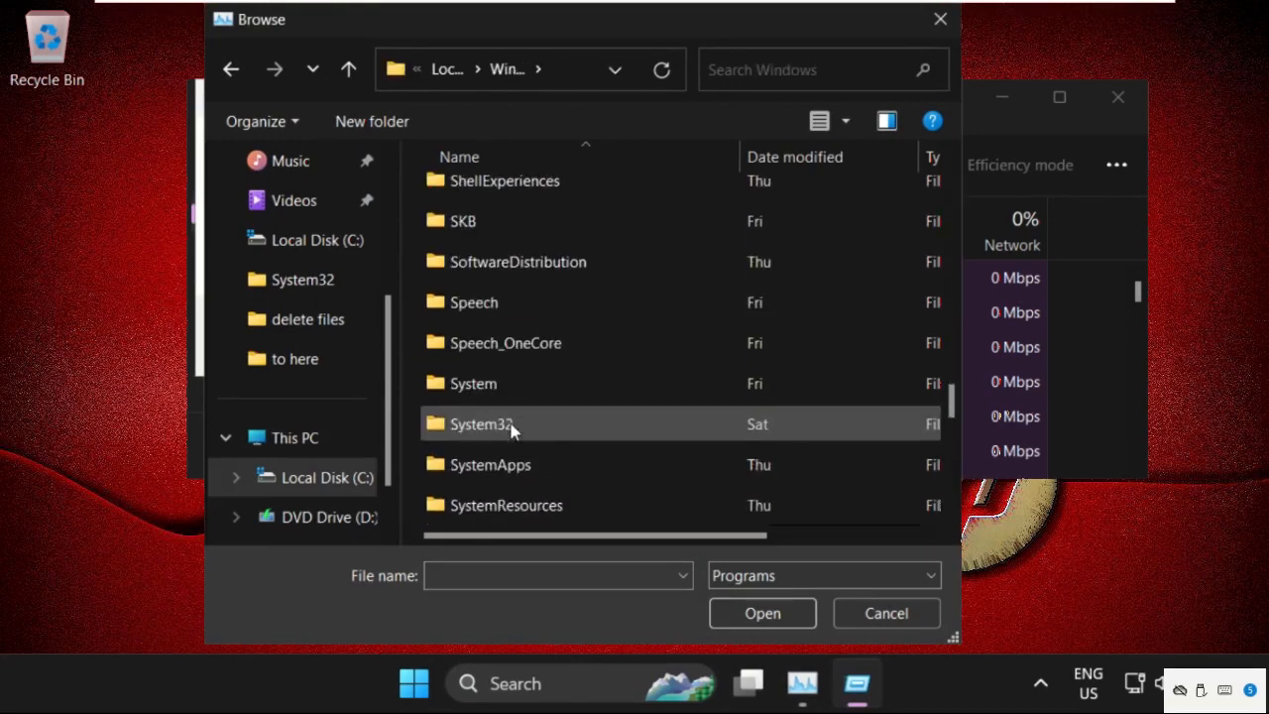
pyautogui.click(512, 424)
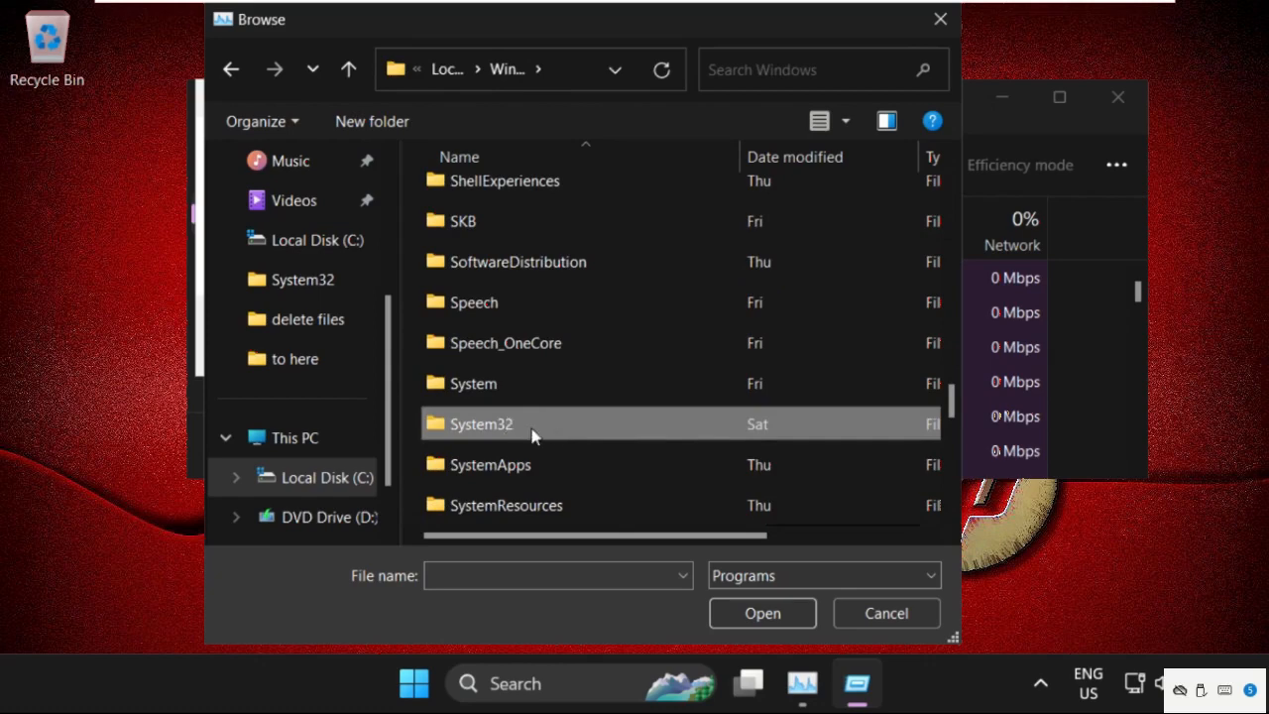
pyautogui.doubleClick(532, 429)
# Find the cmd program in the System32 folder and choose it as the task to run
pyautogui.scroll(-4, 533, 424)
pyautogui.click(534, 422)
pyautogui.press('c')
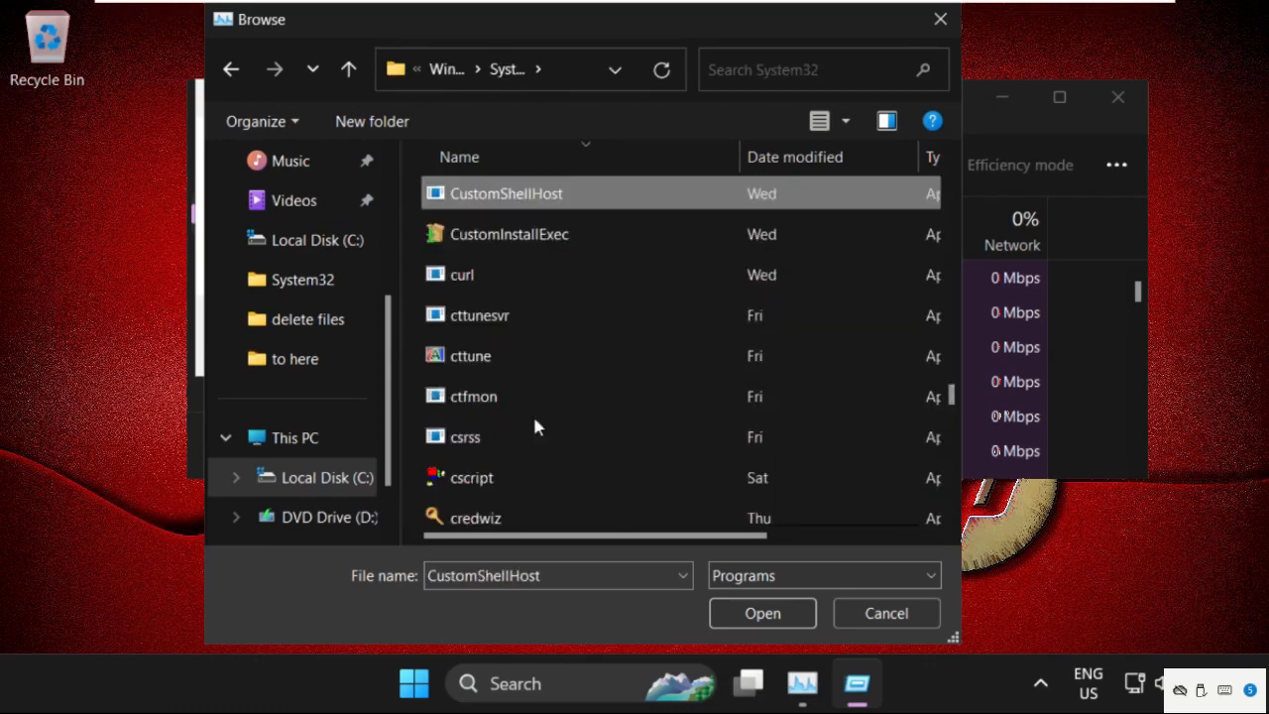
pyautogui.scroll(-5, 534, 426)
pyautogui.scroll(-4, 536, 424)
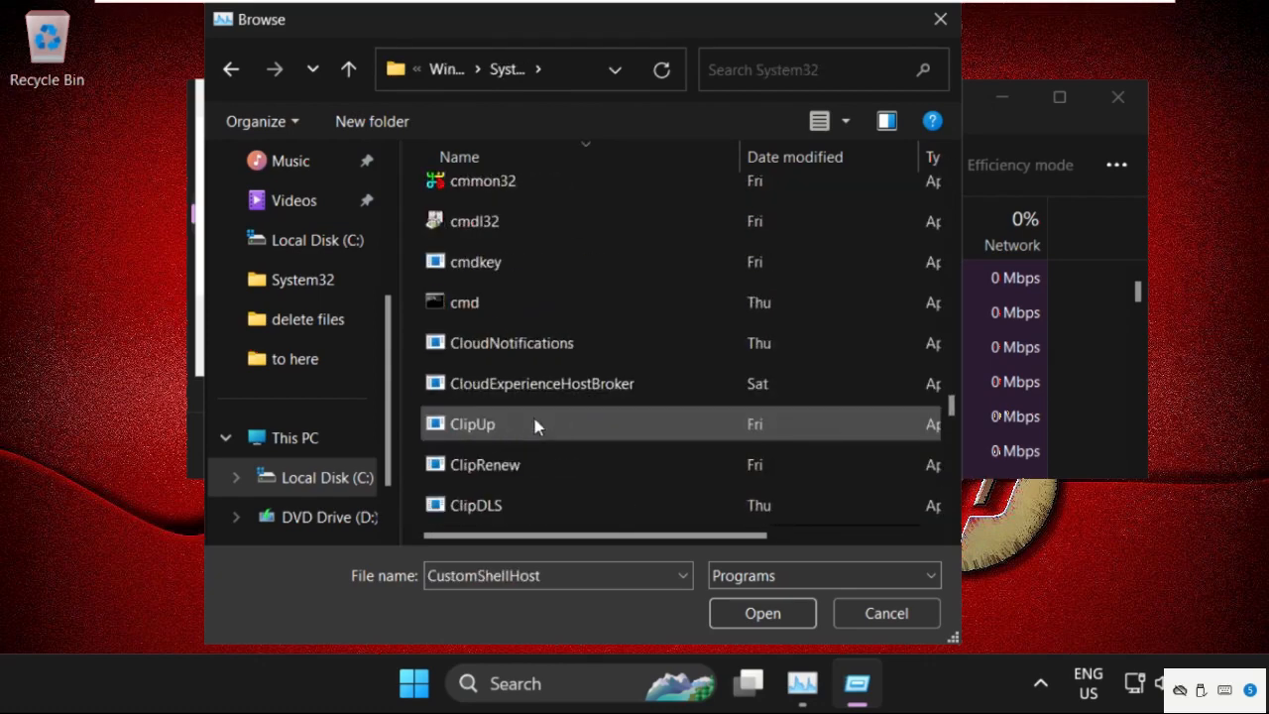
pyautogui.click(581, 305)
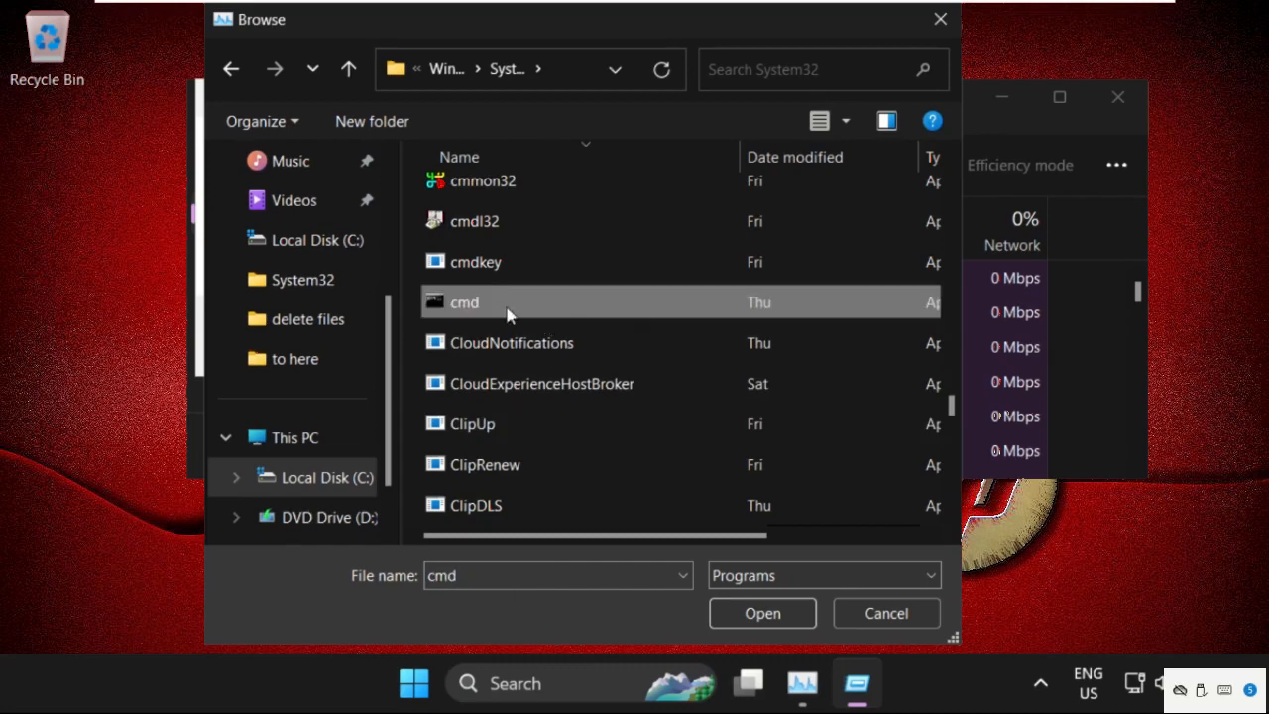
pyautogui.click(763, 612)
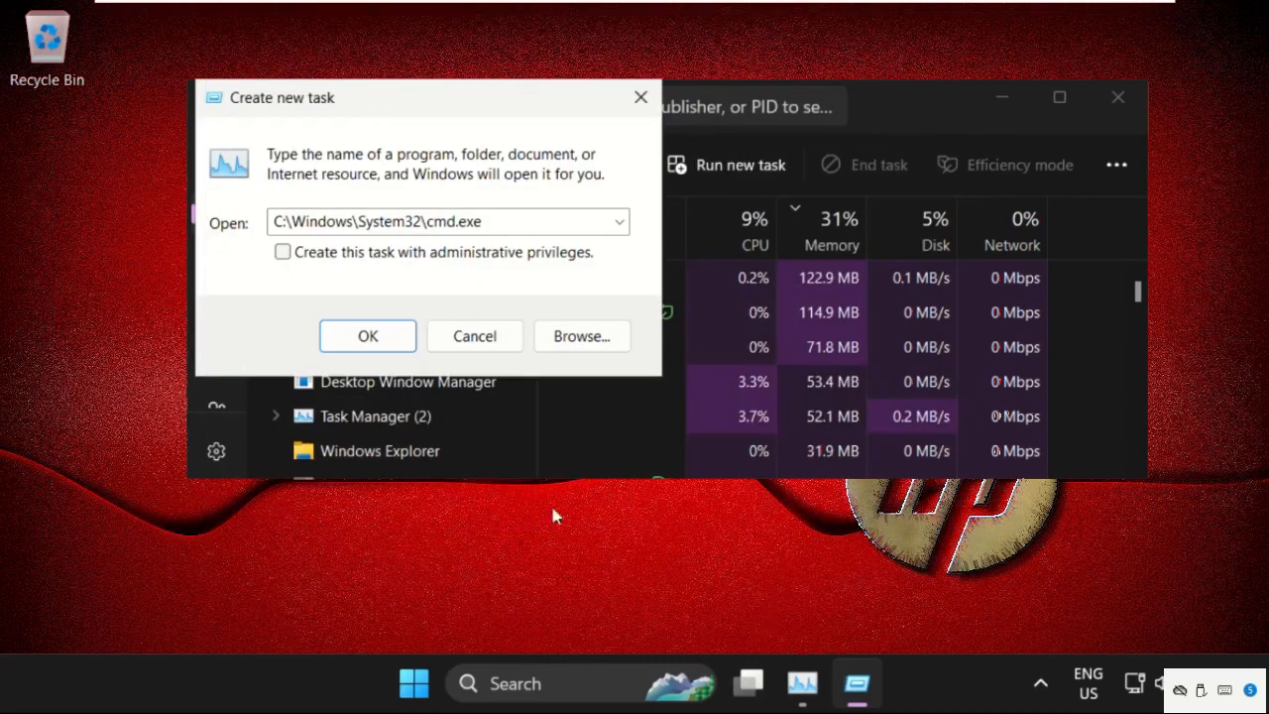
# Run cmd.exe with administrative privileges, then close Task Manager and move the Command Prompt window up into full view
pyautogui.click(420, 257)
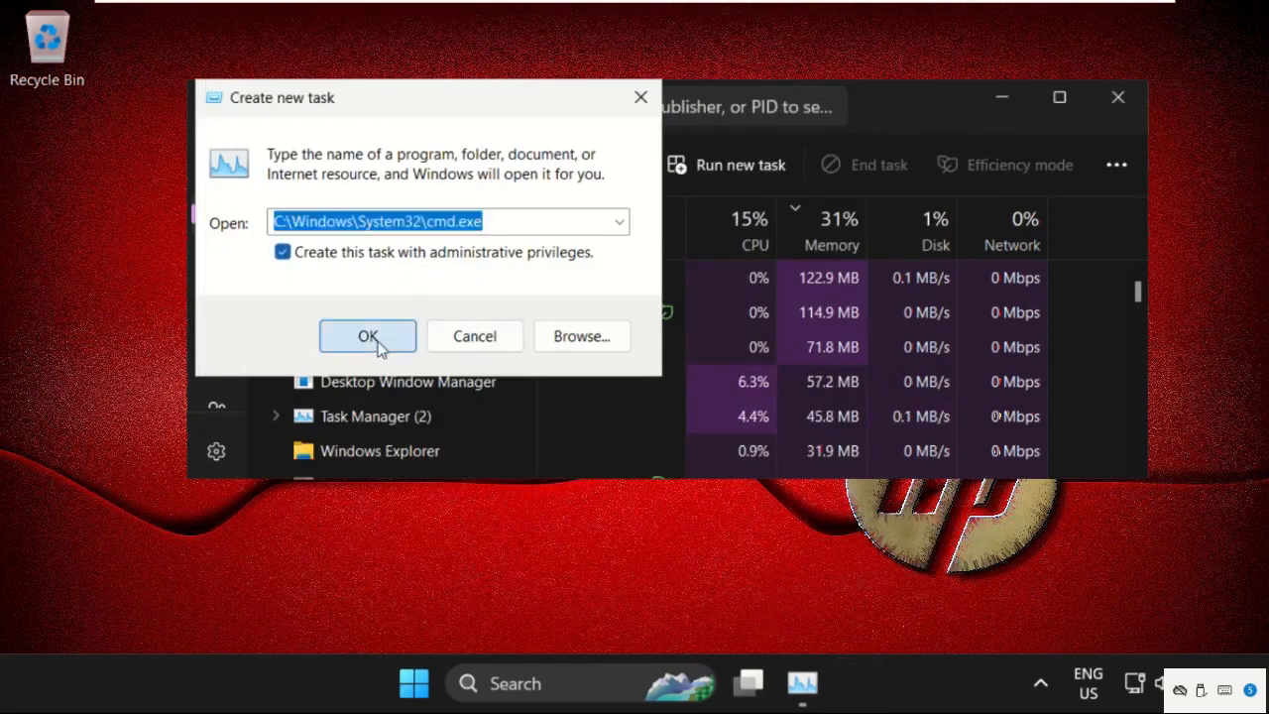
pyautogui.click(377, 343)
pyautogui.moveTo(45, 35); pyautogui.dragTo(273, 375)
pyautogui.click(1098, 115)
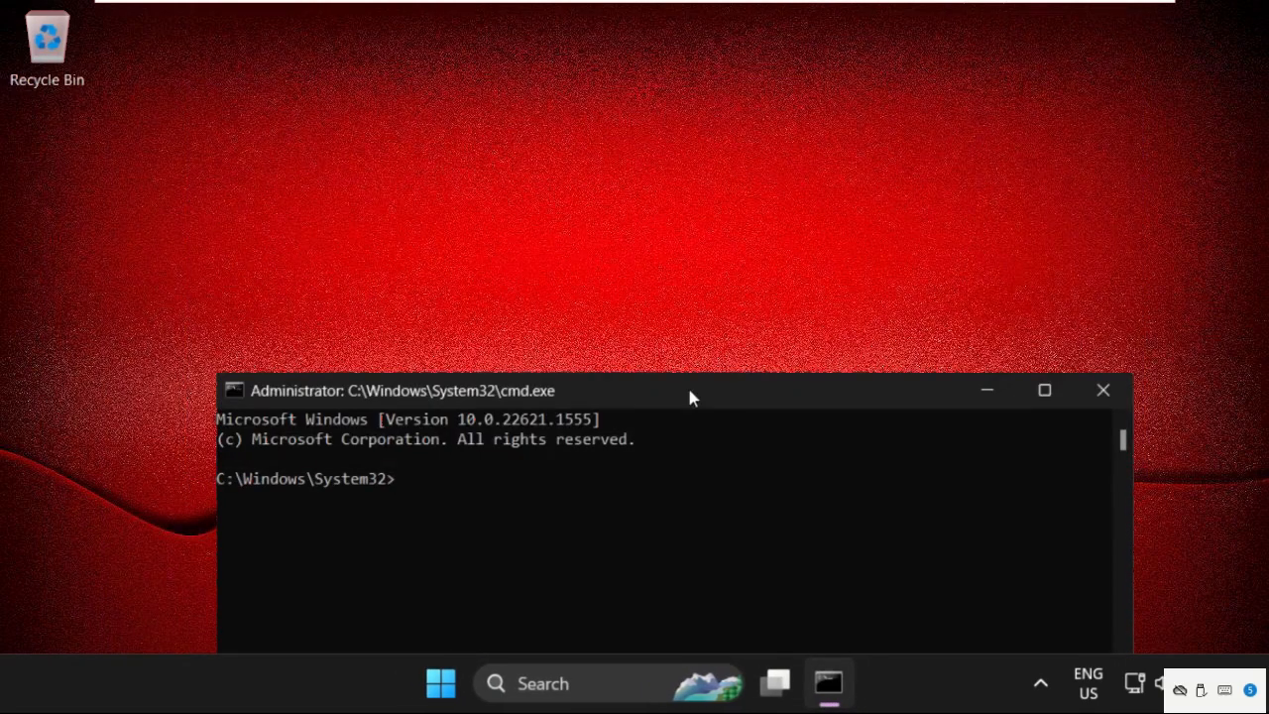
pyautogui.moveTo(687, 387); pyautogui.dragTo(673, 157)
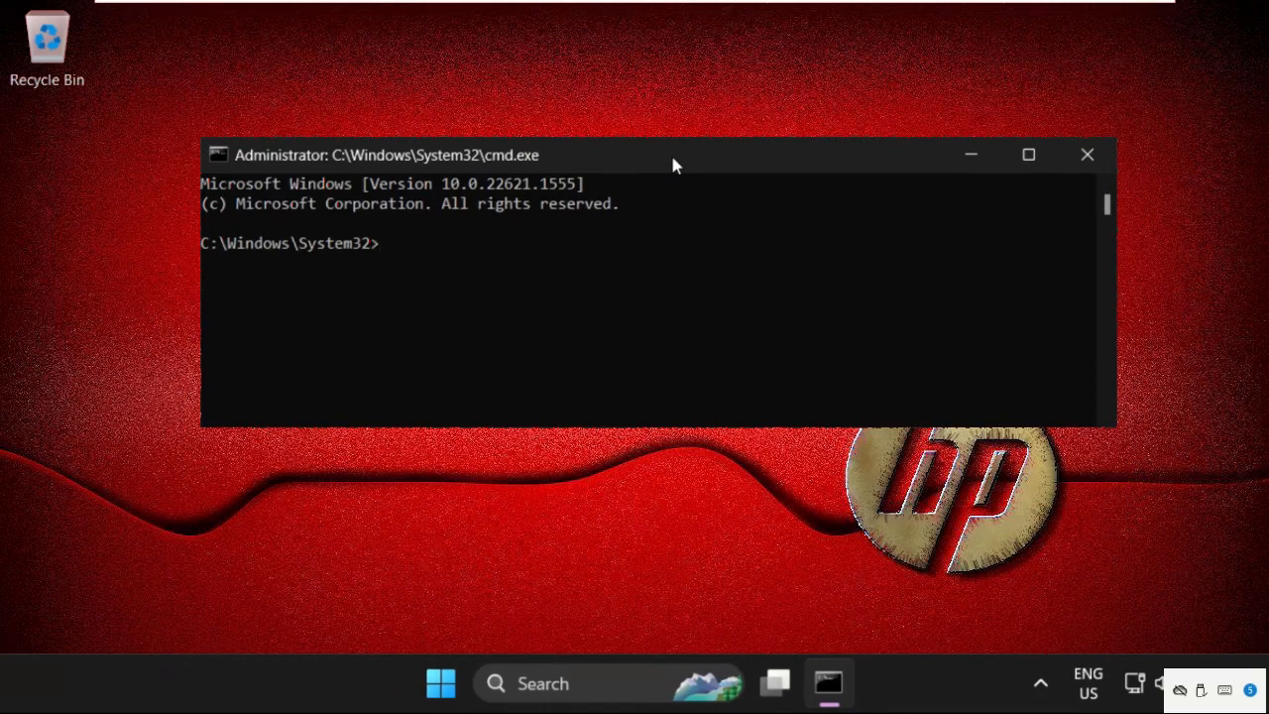
# Reset the TCP/IP stack by running "netsh int ip reset c:\resetlog.txt" in the Command Prompt
pyautogui.write('netsh int ip ')
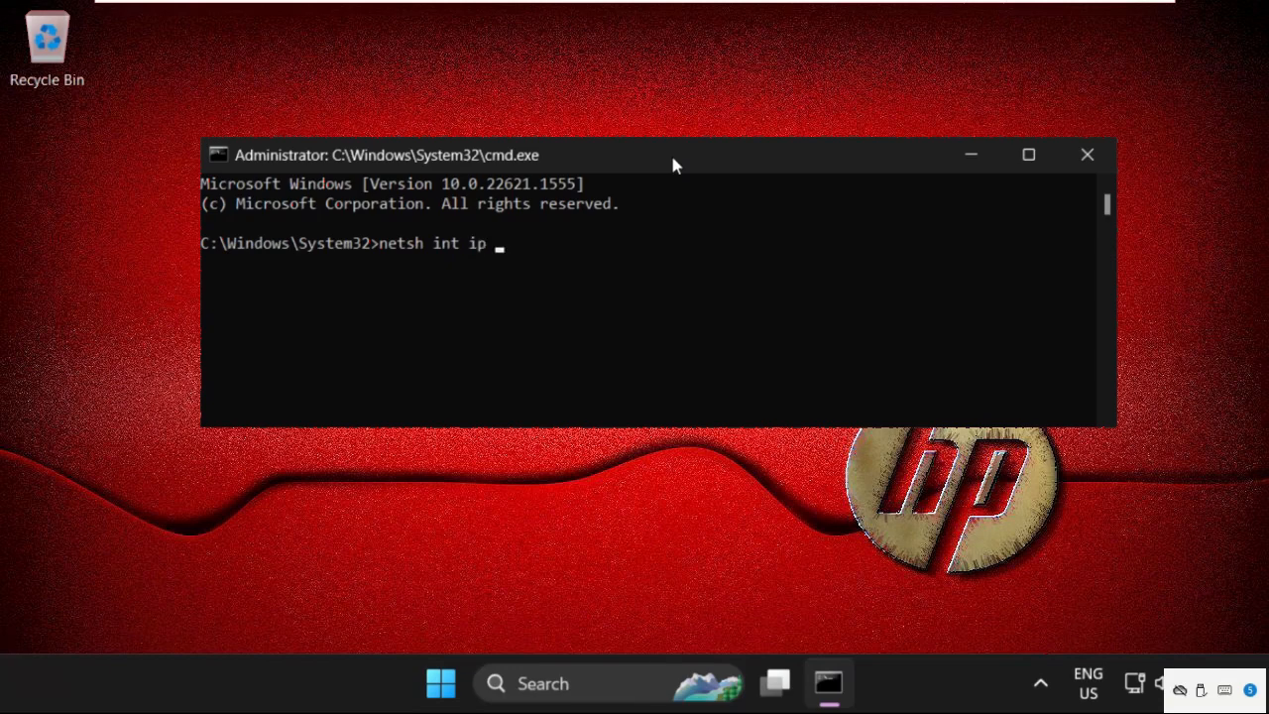
pyautogui.write('reset c:\\reset')
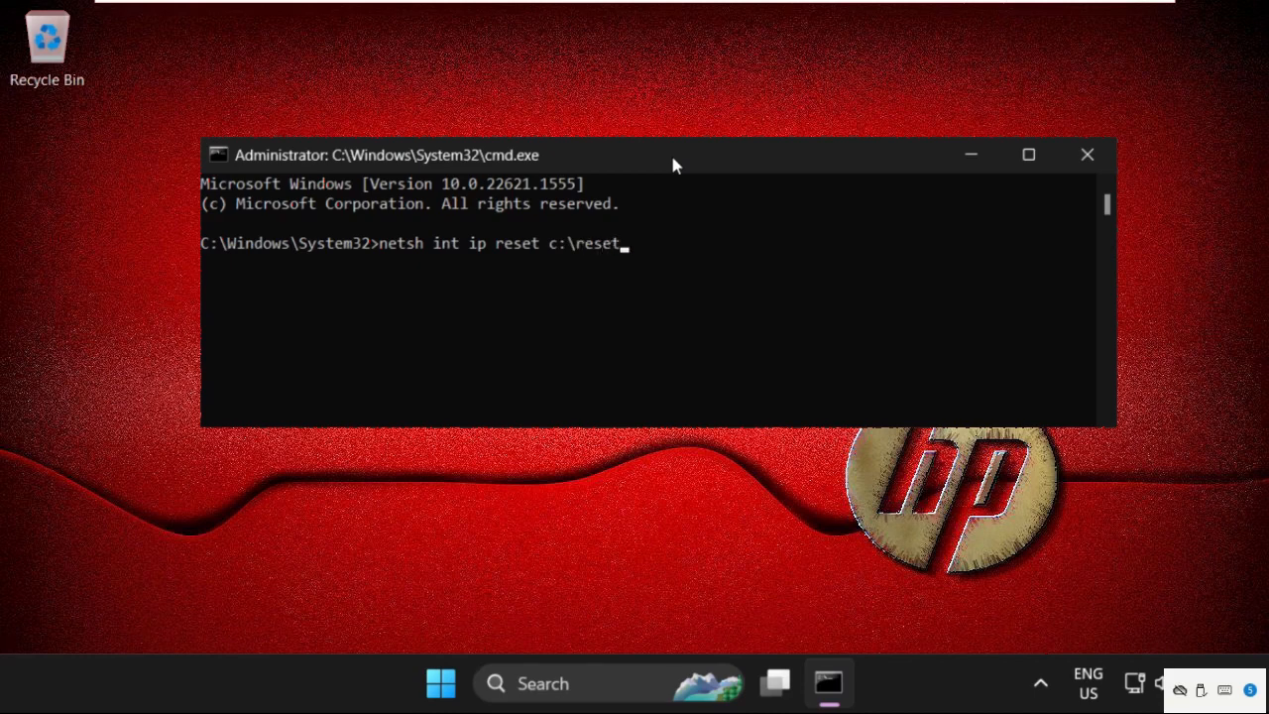
pyautogui.write('log.txt')
pyautogui.press('Return')
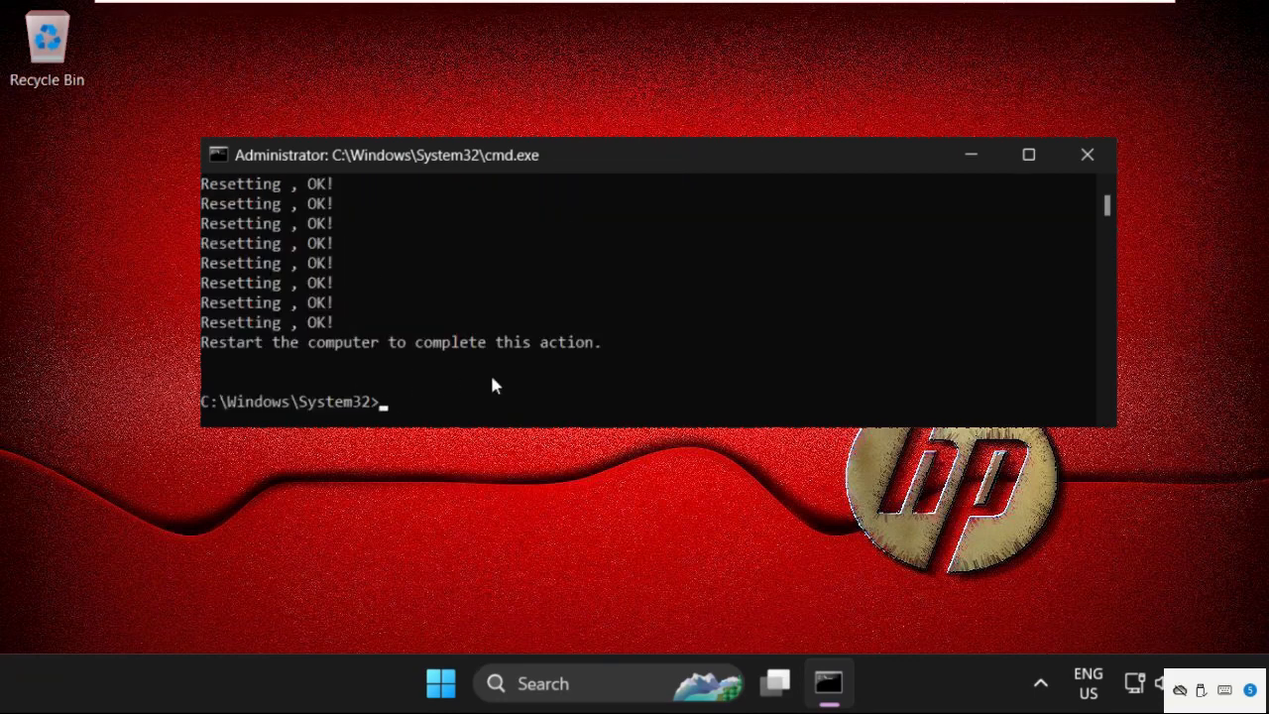
# Reset the Winsock catalog by running "netsh winsock reset"
pyautogui.write('netsh winsock res')
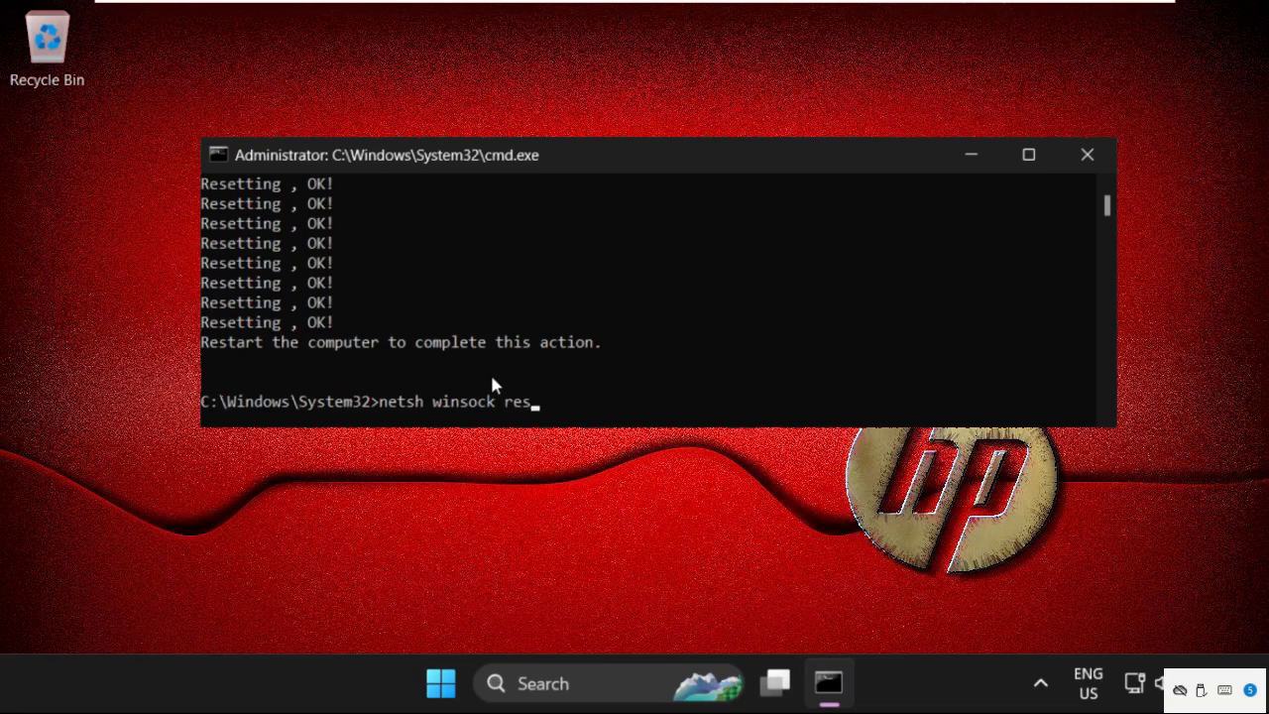
pyautogui.write('et')
pyautogui.press('Return')
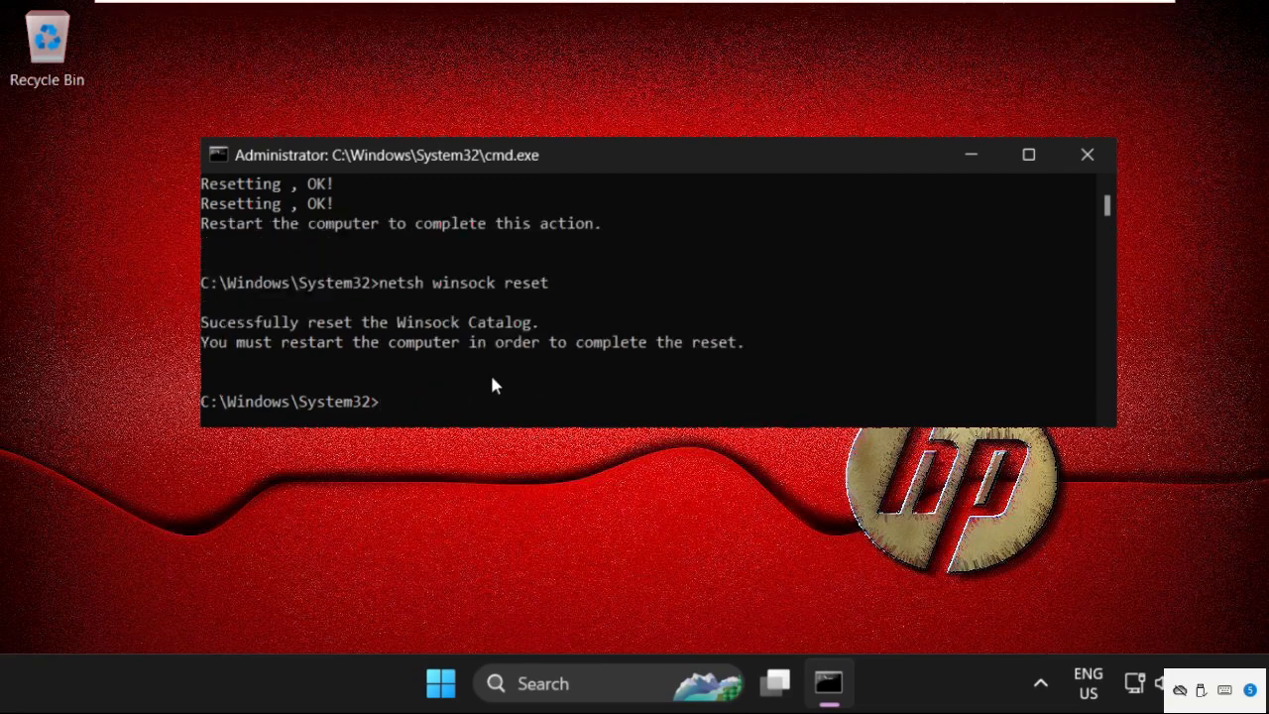
# Flush the DNS resolver cache with "ipconfig /flushdns" and exit the Command Prompt
pyautogui.write('ipconfig /flushd')
pyautogui.write('ns')
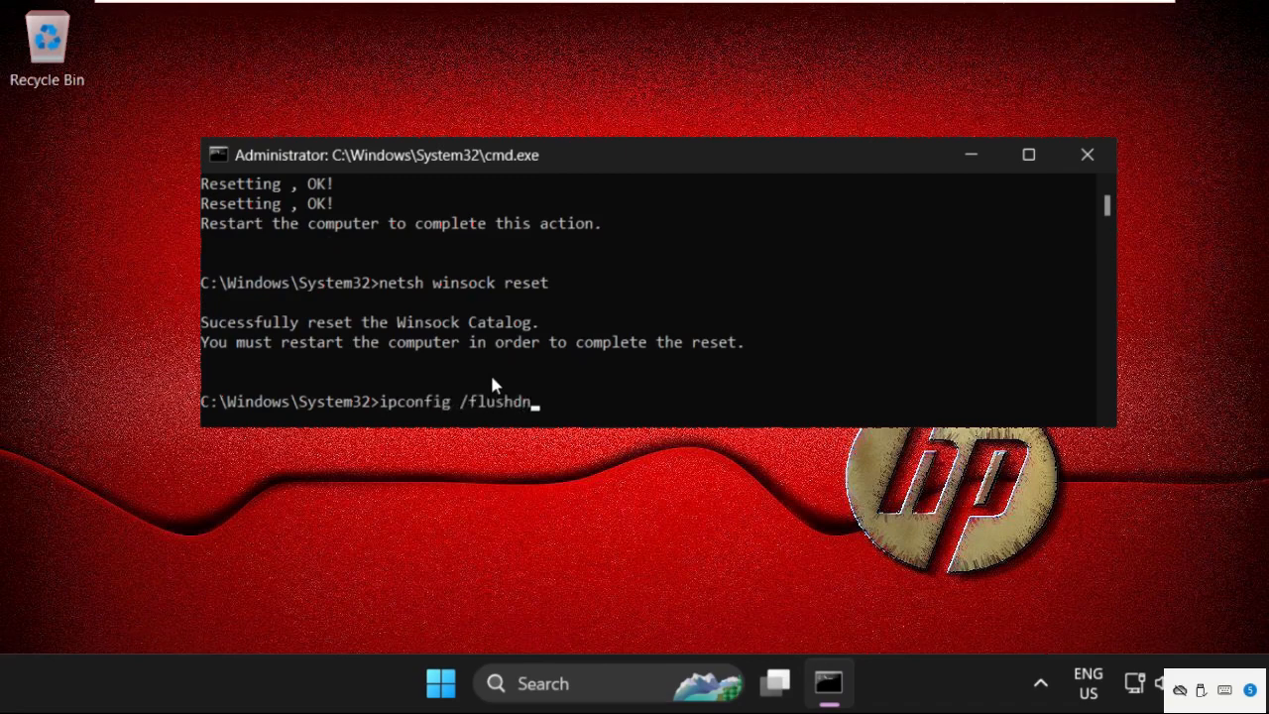
pyautogui.press('Return')
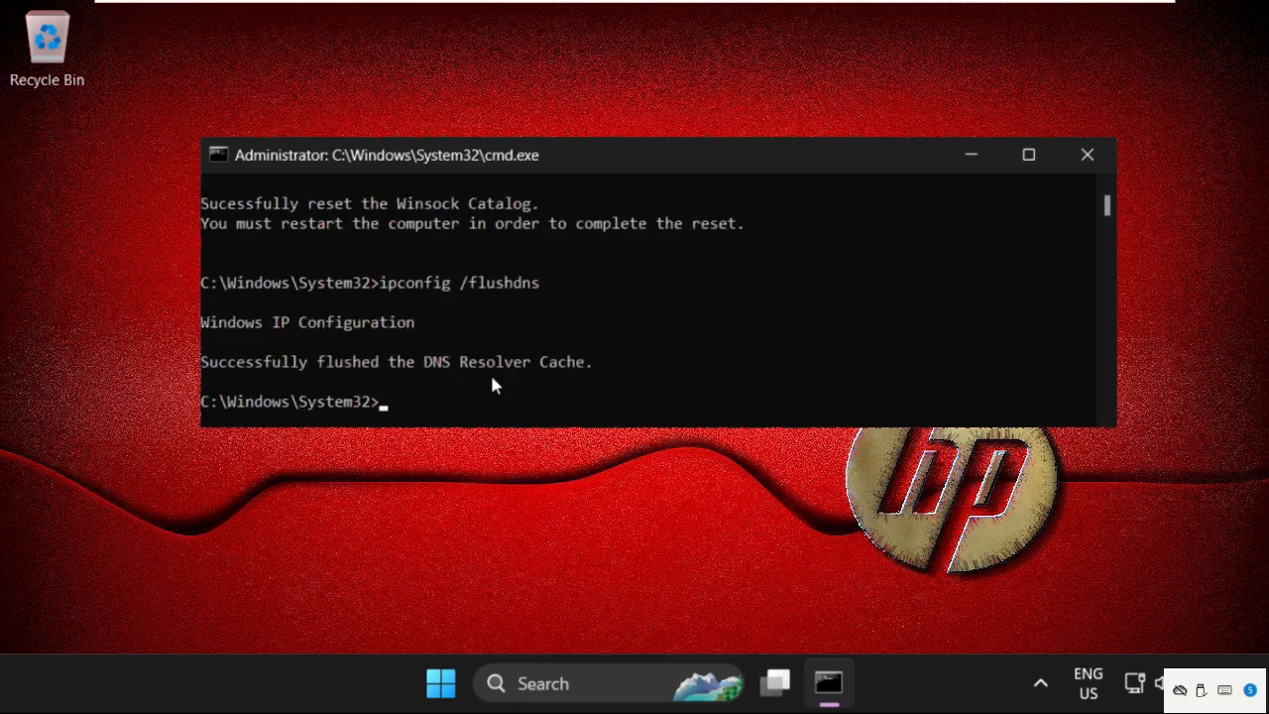
pyautogui.write('exit')
pyautogui.press('Return')
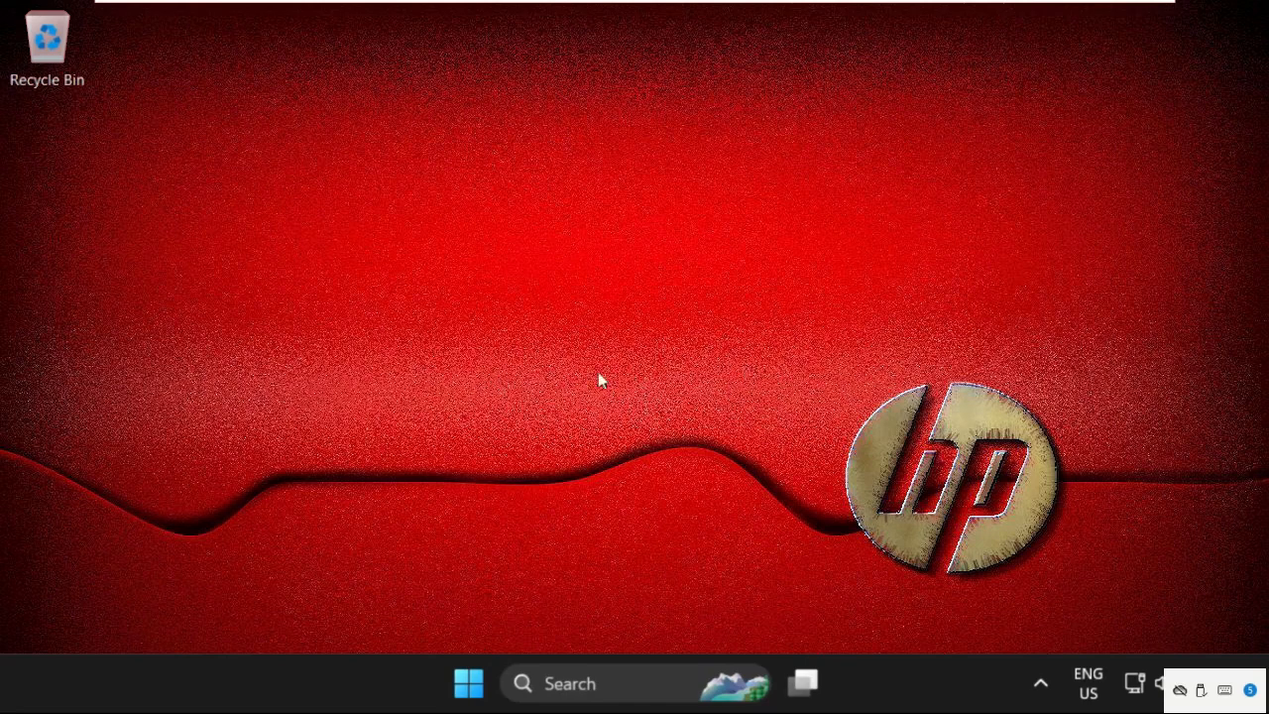
# Restart the computer from the Start menu's power options
pyautogui.click(469, 683)
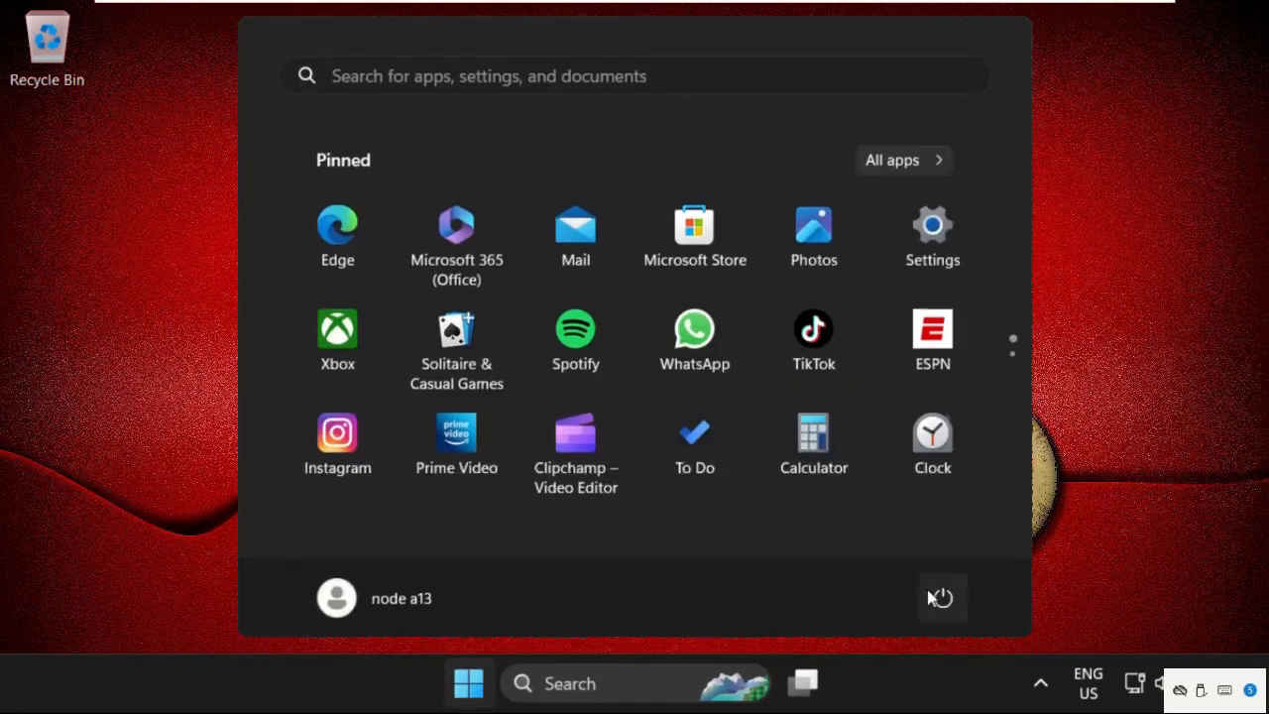
pyautogui.click(943, 598)
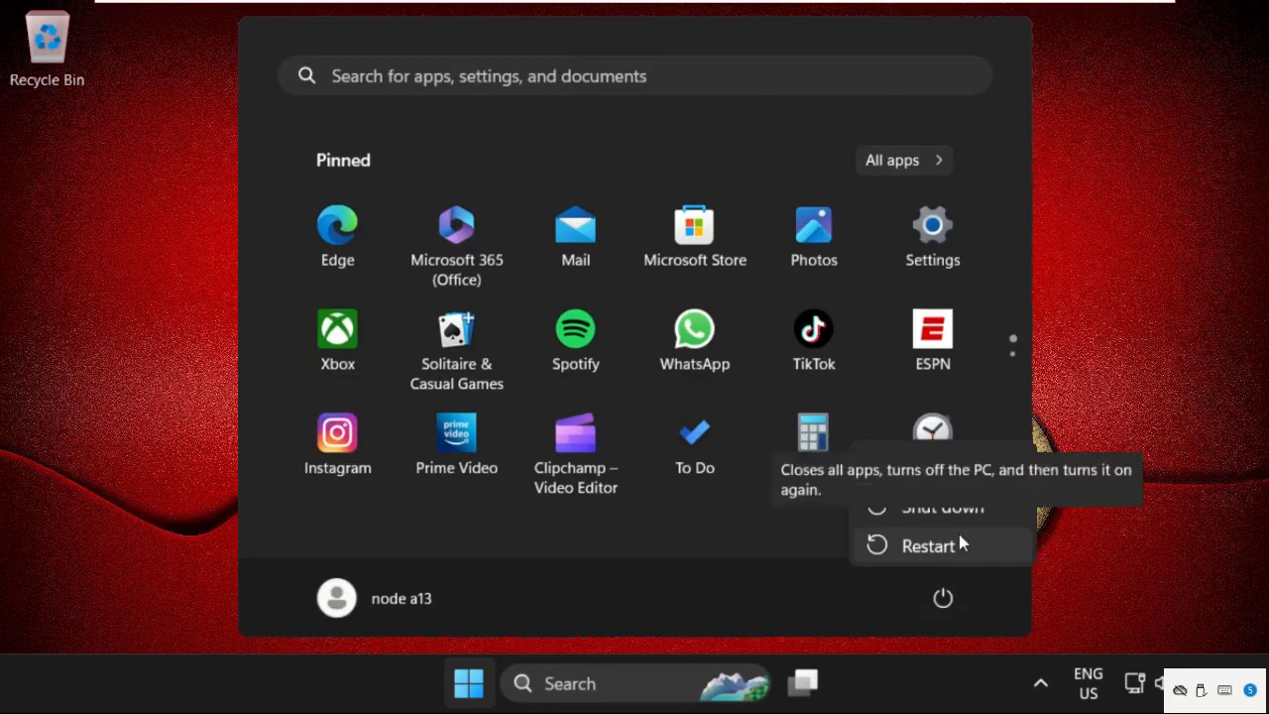
pyautogui.click(958, 542)
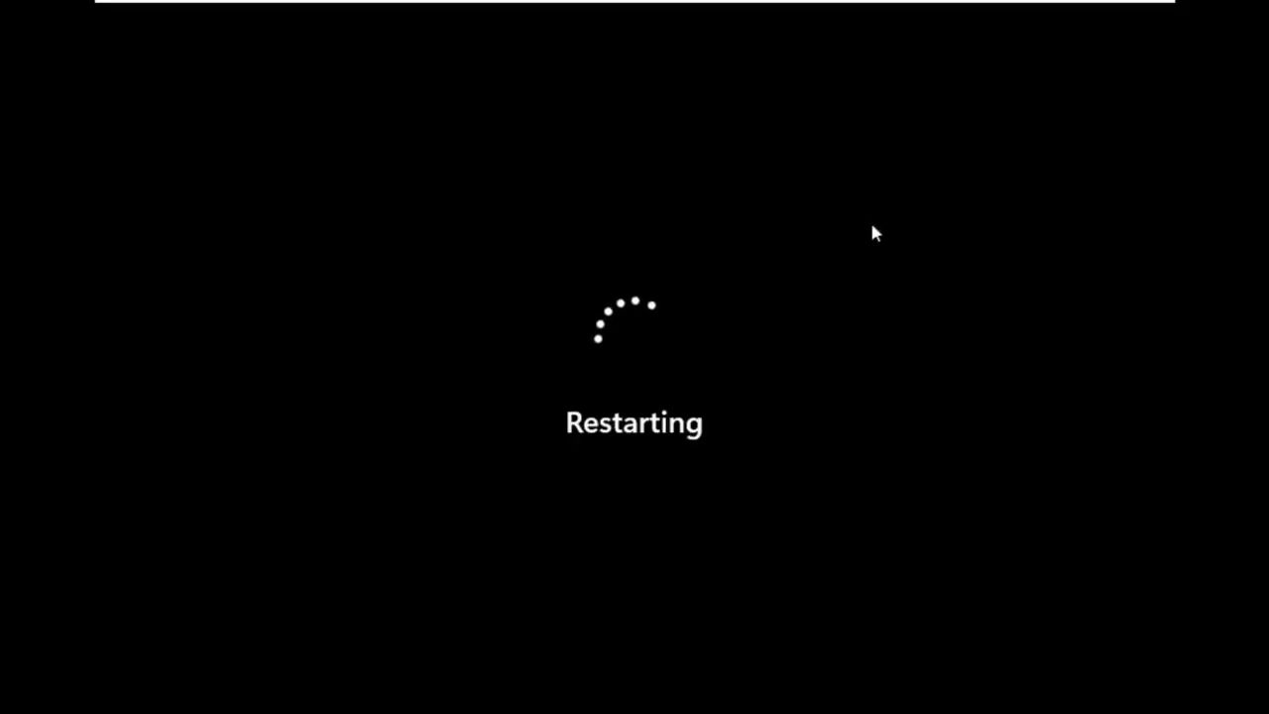